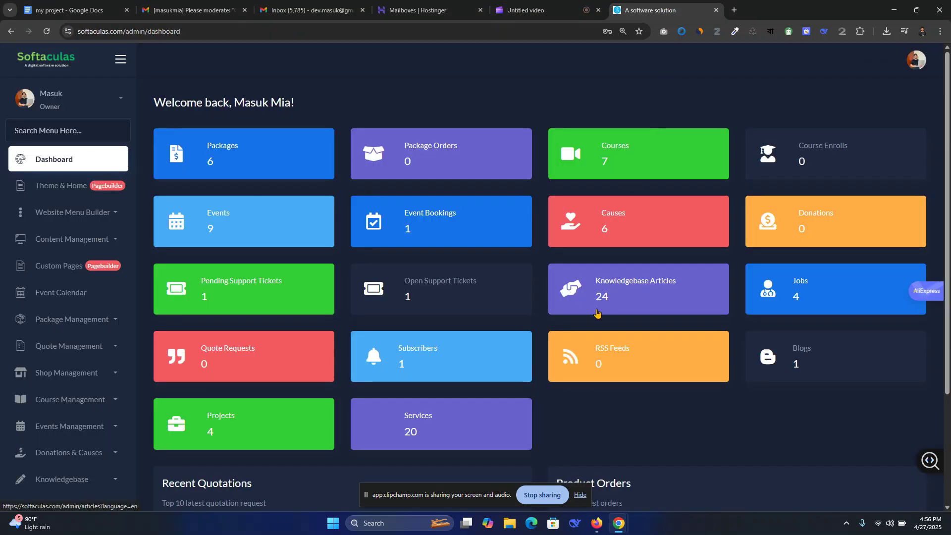
- Load softaculas.com/ in a new Chrome tab
{"action": "left_click", "coordinate": [740, 13]}
{"action": "type", "text": "soft"}
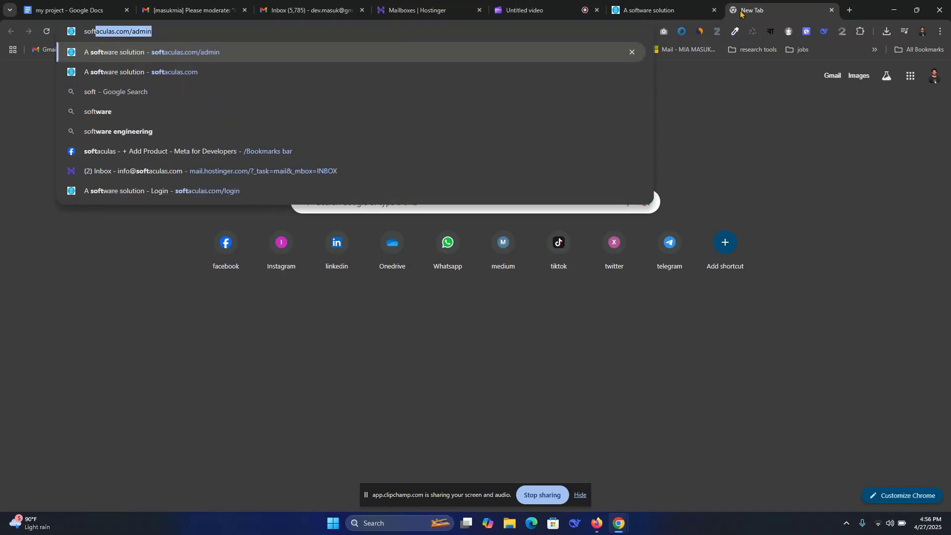
{"action": "type", "text": "aculas.com/"}
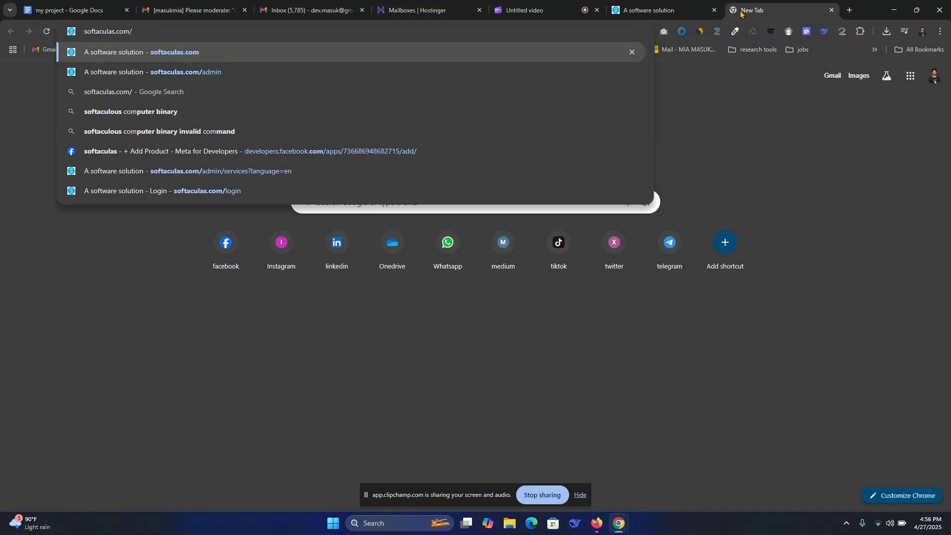
{"action": "key", "text": "Return"}
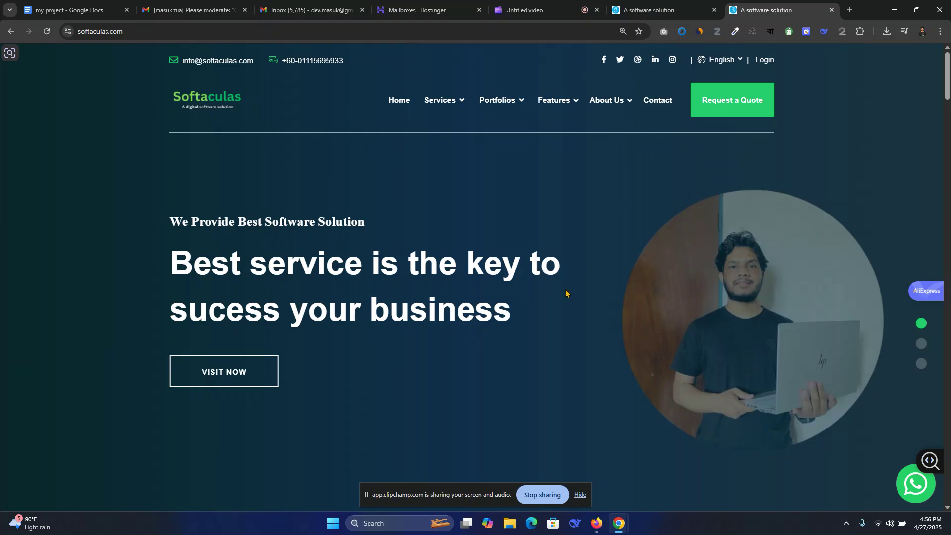
{"action": "scroll", "coordinate": [515, 275], "scroll_direction": "down", "scroll_amount": 8}
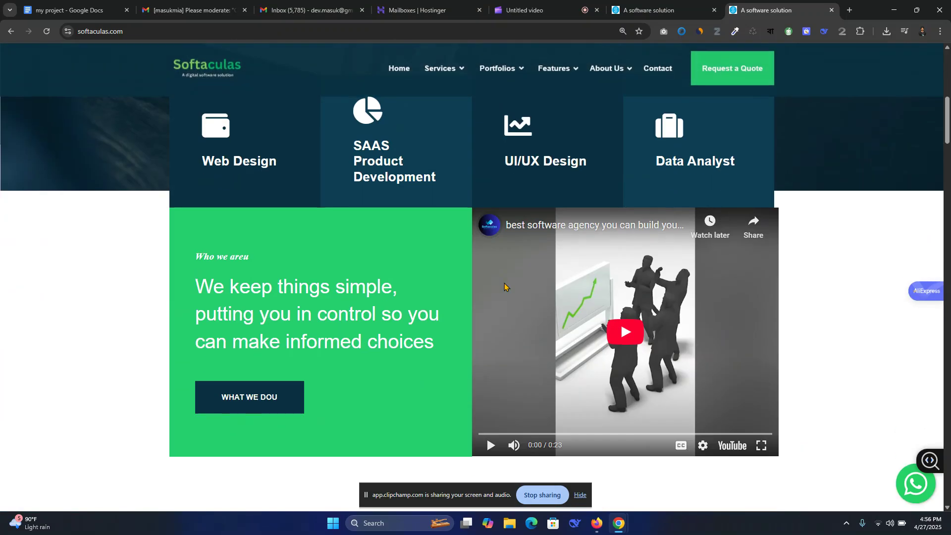
{"action": "scroll", "coordinate": [545, 307], "scroll_direction": "down", "scroll_amount": 10}
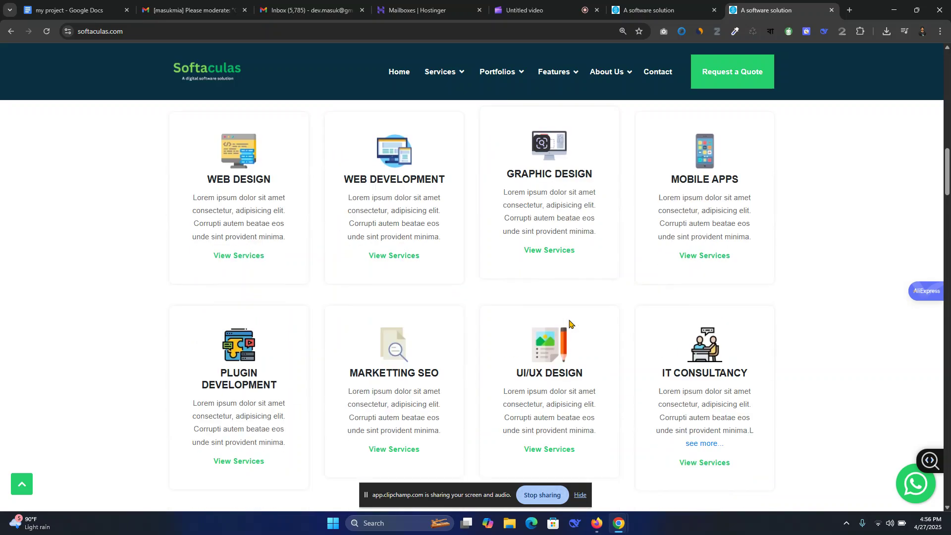
{"action": "scroll", "coordinate": [639, 329], "scroll_direction": "down", "scroll_amount": 10}
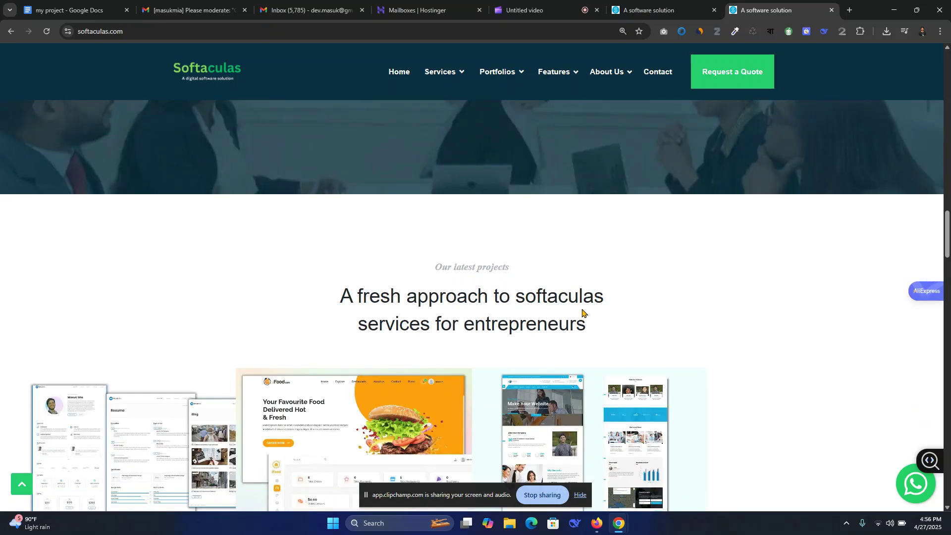
{"action": "scroll", "coordinate": [582, 312], "scroll_direction": "down", "scroll_amount": 12}
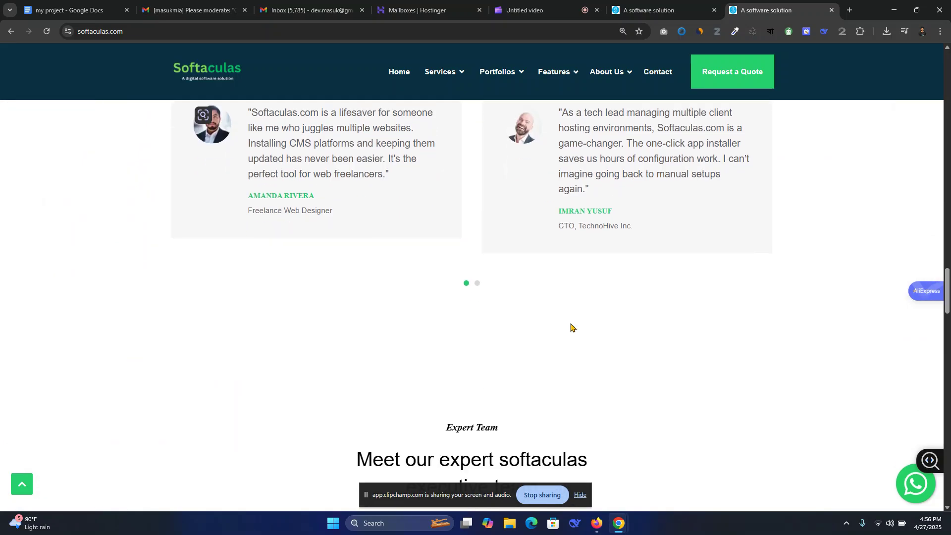
{"action": "scroll", "coordinate": [570, 327], "scroll_direction": "down", "scroll_amount": 12}
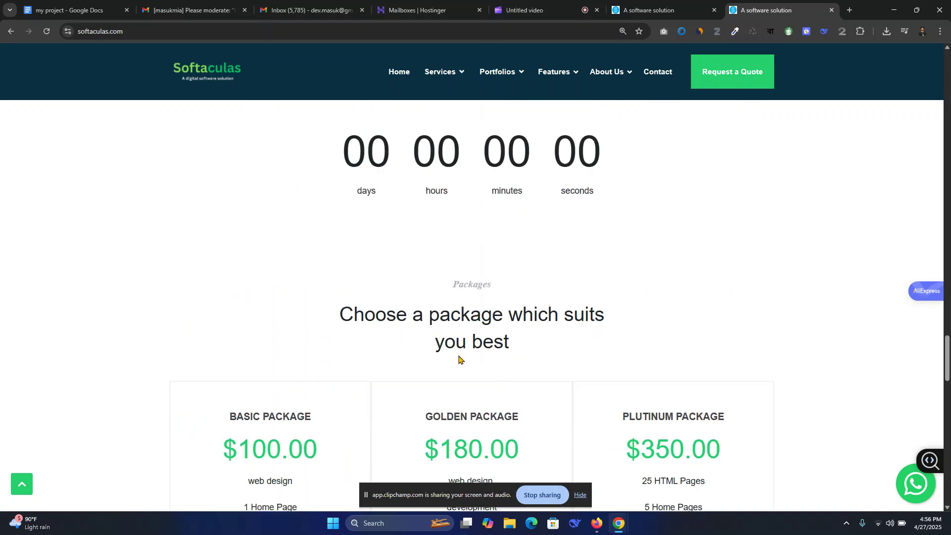
{"action": "scroll", "coordinate": [536, 354], "scroll_direction": "down", "scroll_amount": 3}
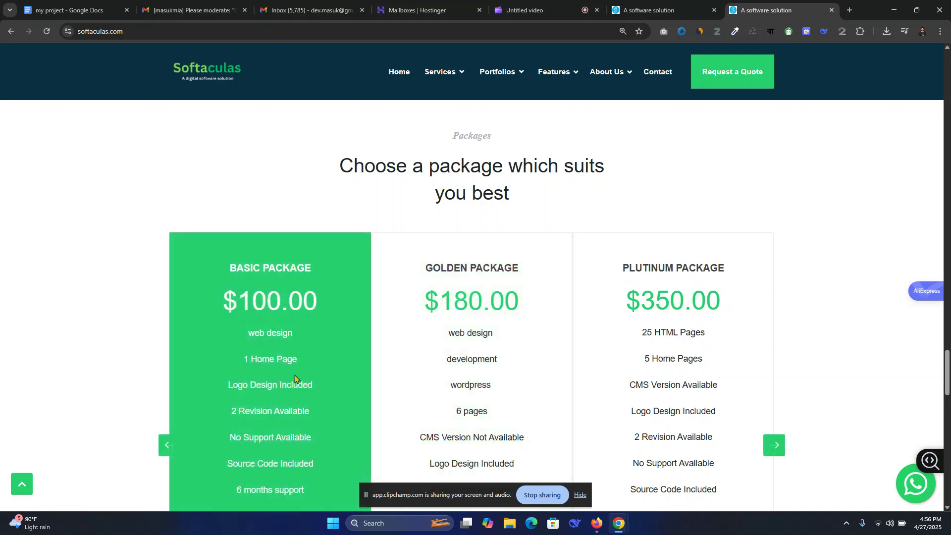
{"action": "scroll", "coordinate": [379, 344], "scroll_direction": "down", "scroll_amount": 2}
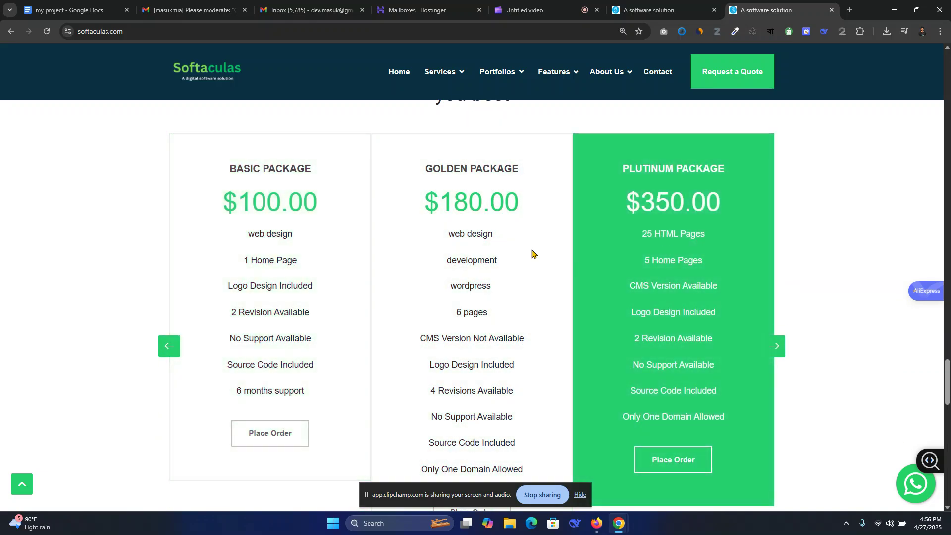
{"action": "scroll", "coordinate": [409, 239], "scroll_direction": "down", "scroll_amount": 5}
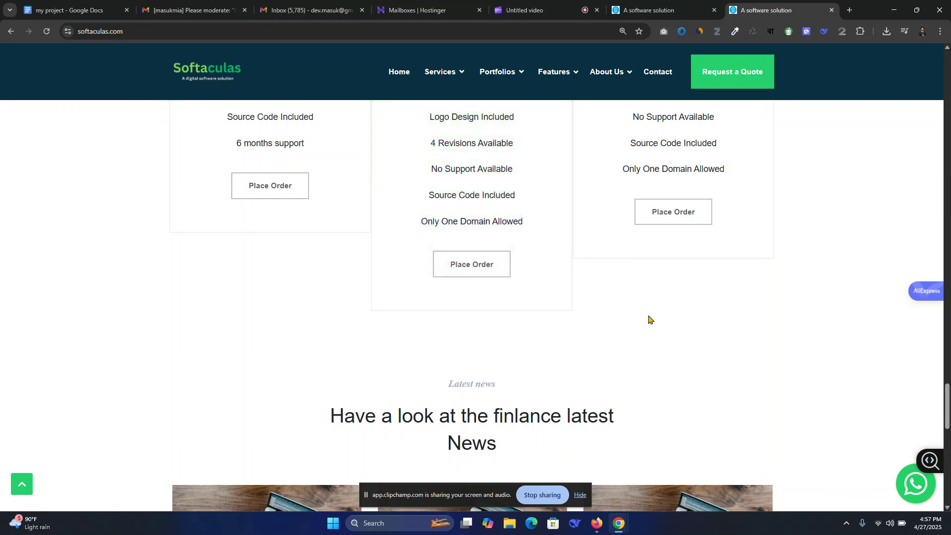
{"action": "scroll", "coordinate": [642, 321], "scroll_direction": "up", "scroll_amount": 20}
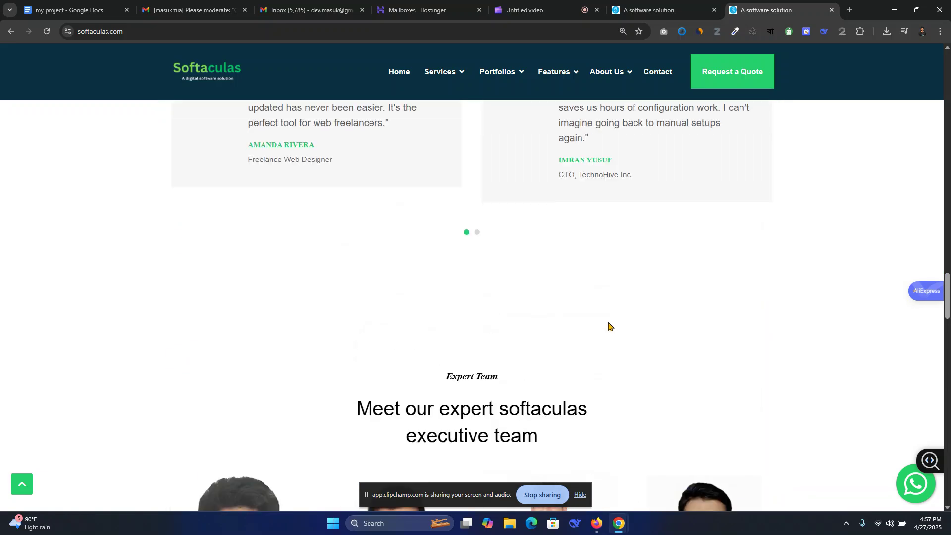
{"action": "scroll", "coordinate": [609, 325], "scroll_direction": "up", "scroll_amount": 20}
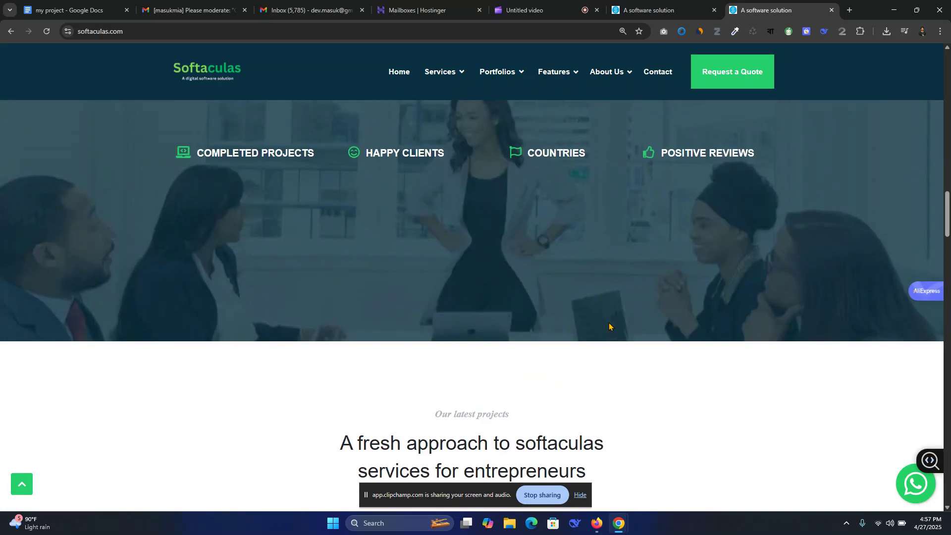
{"action": "scroll", "coordinate": [608, 325], "scroll_direction": "up", "scroll_amount": 6}
{"action": "scroll", "coordinate": [609, 326], "scroll_direction": "down", "scroll_amount": 5}
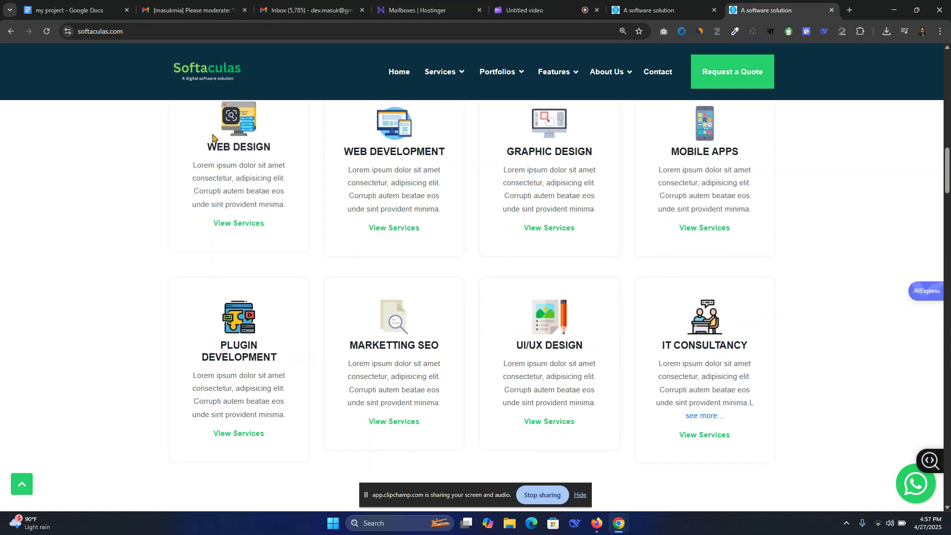
- Go to the Courses page of the Softaculas site
{"action": "left_click", "coordinate": [131, 29]}
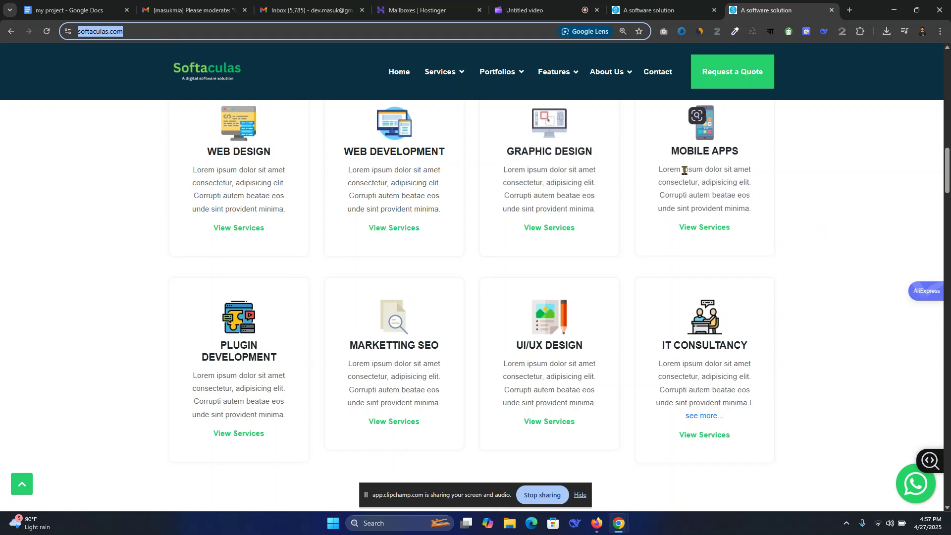
{"action": "left_click", "coordinate": [890, 196]}
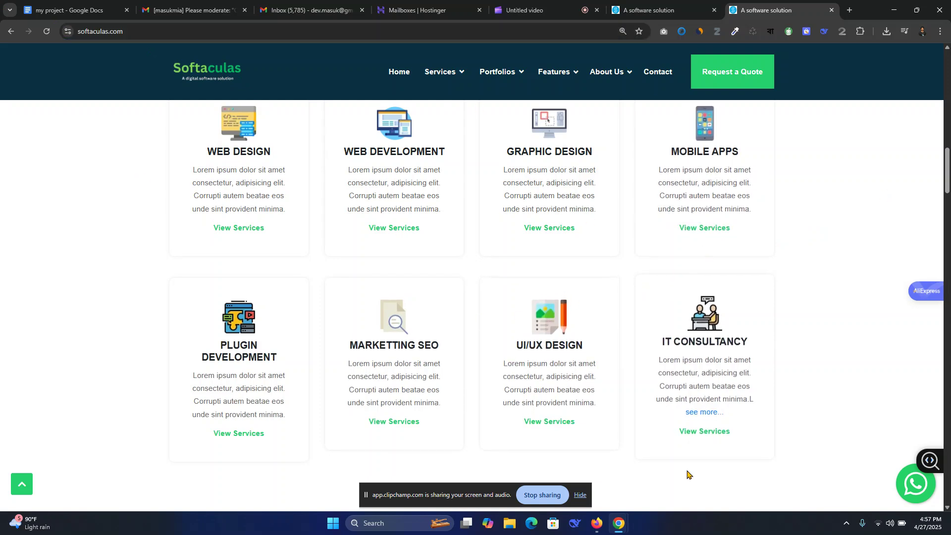
{"action": "mouse_move", "coordinate": [613, 78]}
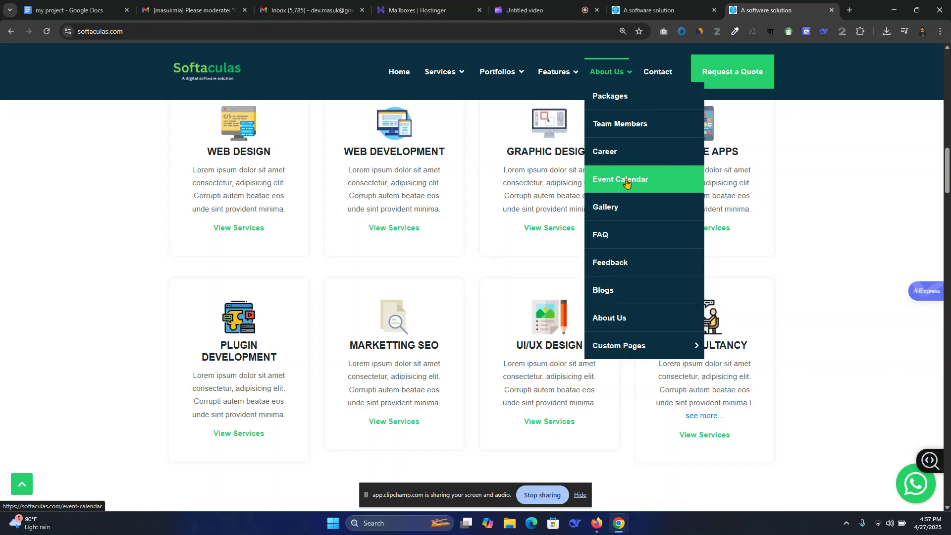
{"action": "mouse_move", "coordinate": [562, 78]}
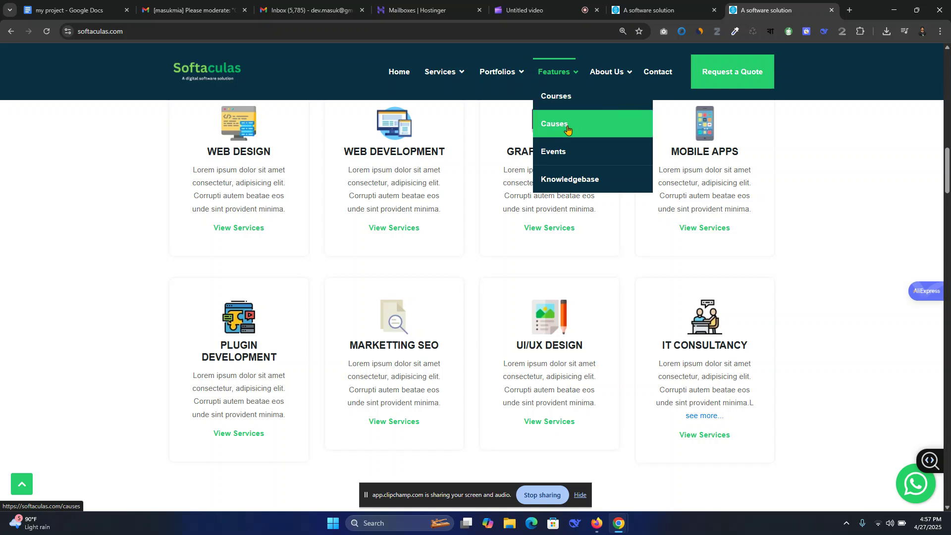
{"action": "left_click", "coordinate": [573, 99]}
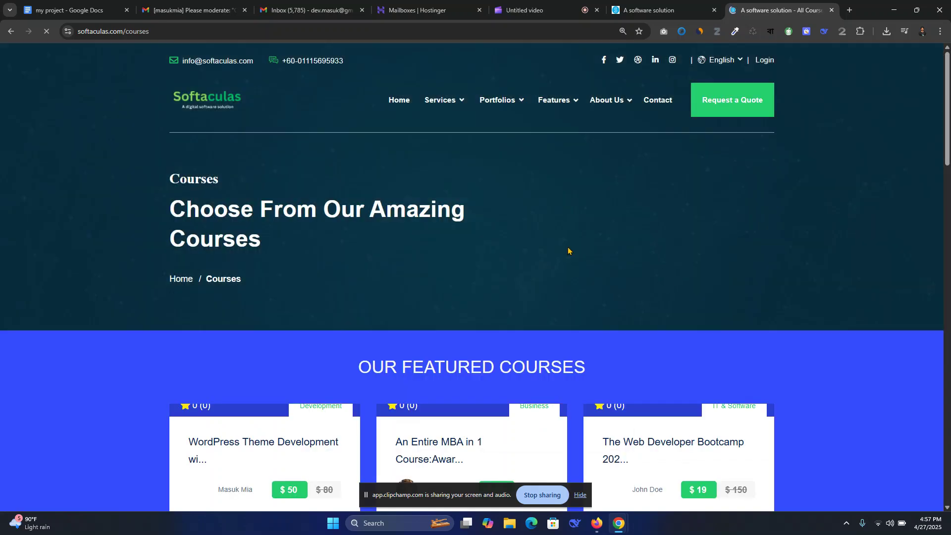
- Browse the course listing and open the WordPress Theme Development course
{"action": "scroll", "coordinate": [564, 258], "scroll_direction": "down", "scroll_amount": 2}
{"action": "scroll", "coordinate": [560, 263], "scroll_direction": "down", "scroll_amount": 1}
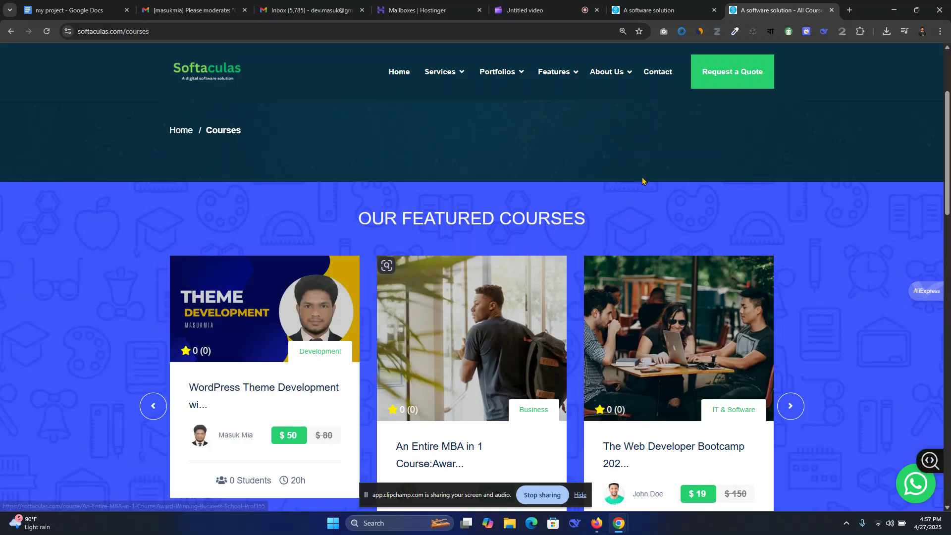
{"action": "scroll", "coordinate": [614, 180], "scroll_direction": "down", "scroll_amount": 1}
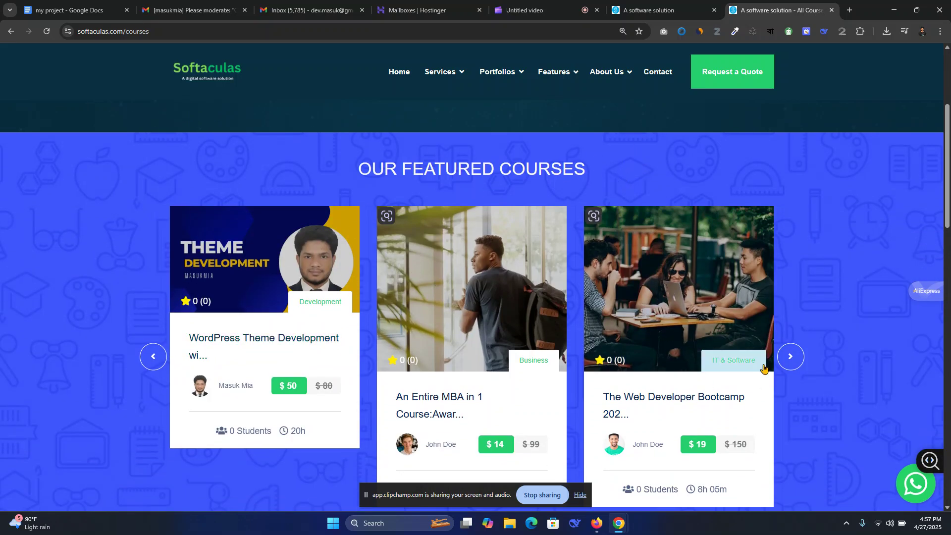
{"action": "scroll", "coordinate": [694, 361], "scroll_direction": "down", "scroll_amount": 10}
{"action": "scroll", "coordinate": [694, 369], "scroll_direction": "down", "scroll_amount": 9}
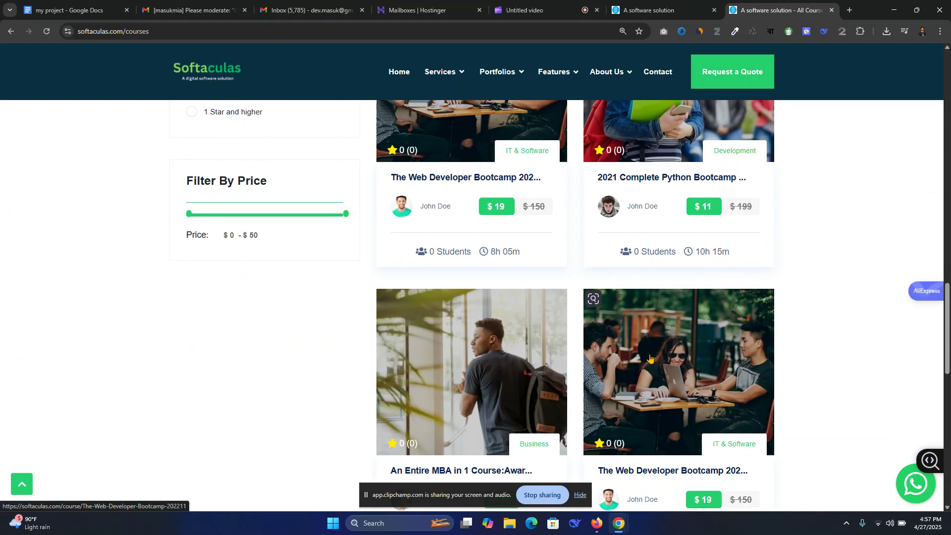
{"action": "scroll", "coordinate": [637, 349], "scroll_direction": "up", "scroll_amount": 5}
{"action": "scroll", "coordinate": [636, 349], "scroll_direction": "up", "scroll_amount": 1}
{"action": "scroll", "coordinate": [685, 357], "scroll_direction": "down", "scroll_amount": 8}
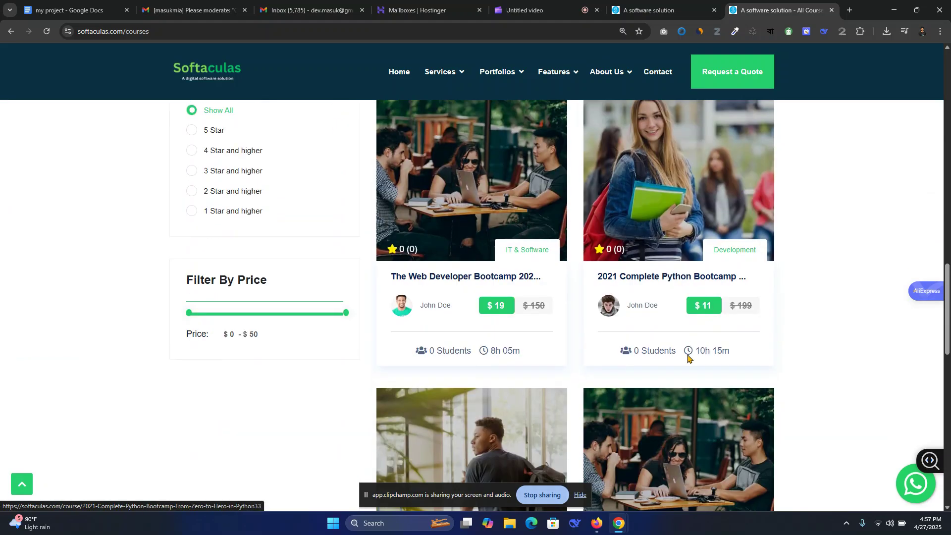
{"action": "scroll", "coordinate": [625, 329], "scroll_direction": "up", "scroll_amount": 5}
{"action": "scroll", "coordinate": [625, 329], "scroll_direction": "up", "scroll_amount": 9}
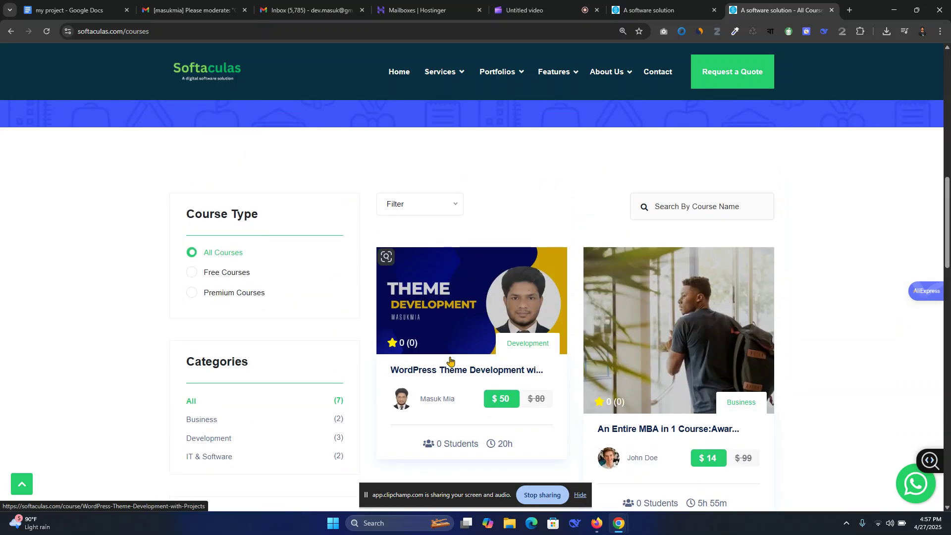
{"action": "left_click", "coordinate": [697, 324]}
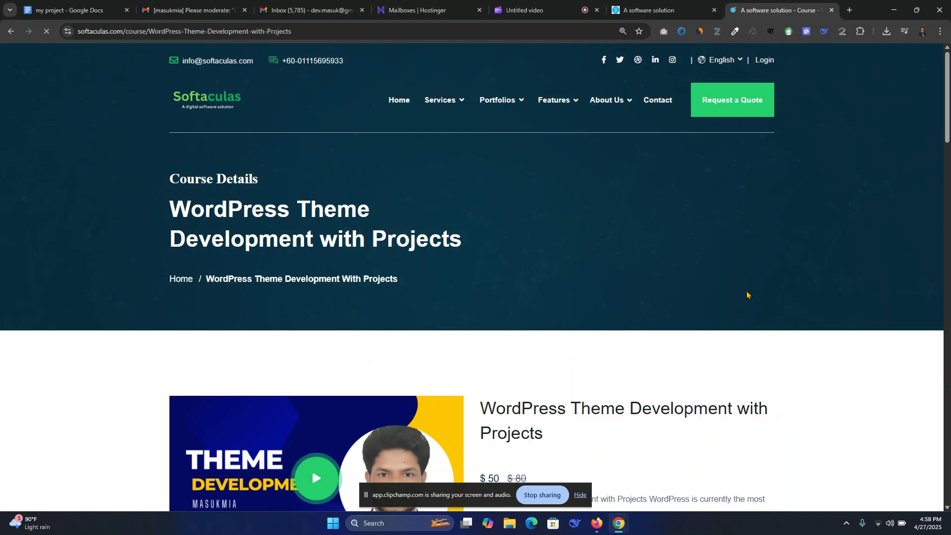
- Review the WordPress Theme Development with Projects page, noting the $50 price
{"action": "scroll", "coordinate": [728, 443], "scroll_direction": "down", "scroll_amount": 5}
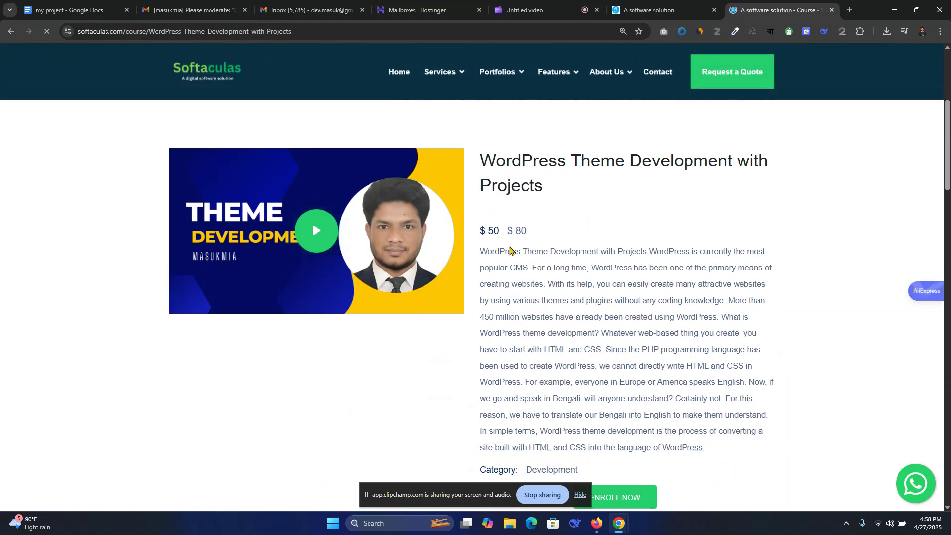
{"action": "left_click_drag", "start_coordinate": [505, 231], "coordinate": [479, 231]}
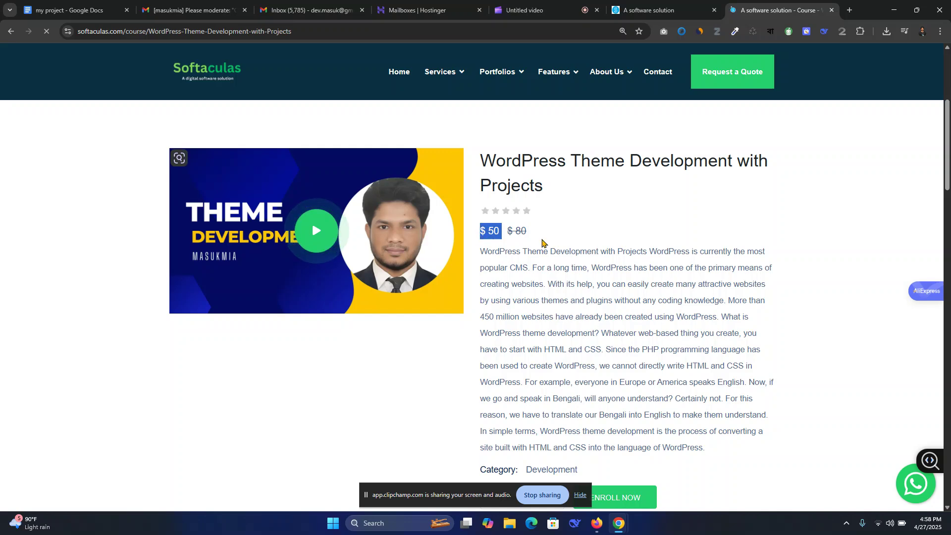
{"action": "left_click", "coordinate": [608, 249]}
{"action": "scroll", "coordinate": [608, 250], "scroll_direction": "down", "scroll_amount": 3}
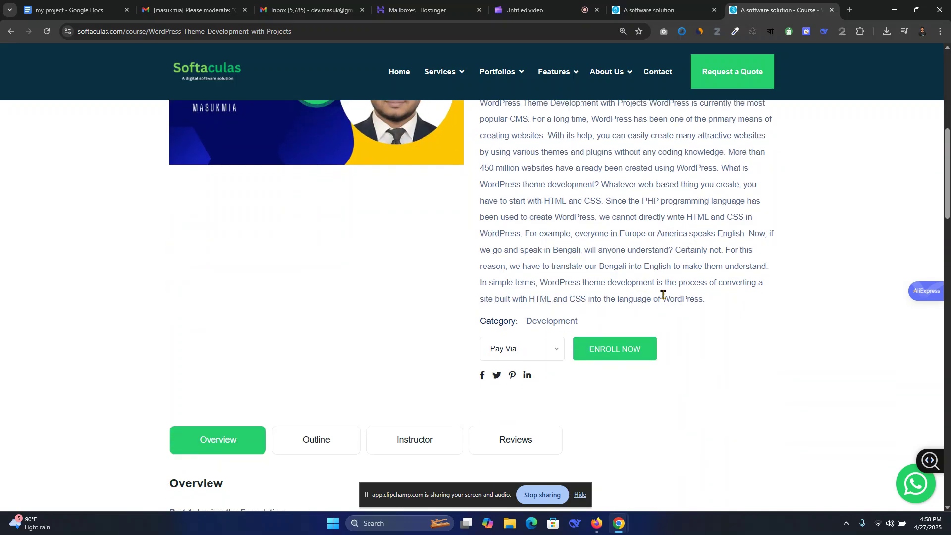
{"action": "scroll", "coordinate": [643, 296], "scroll_direction": "up", "scroll_amount": 2}
{"action": "scroll", "coordinate": [590, 295], "scroll_direction": "up", "scroll_amount": 6}
{"action": "scroll", "coordinate": [579, 292], "scroll_direction": "down", "scroll_amount": 8}
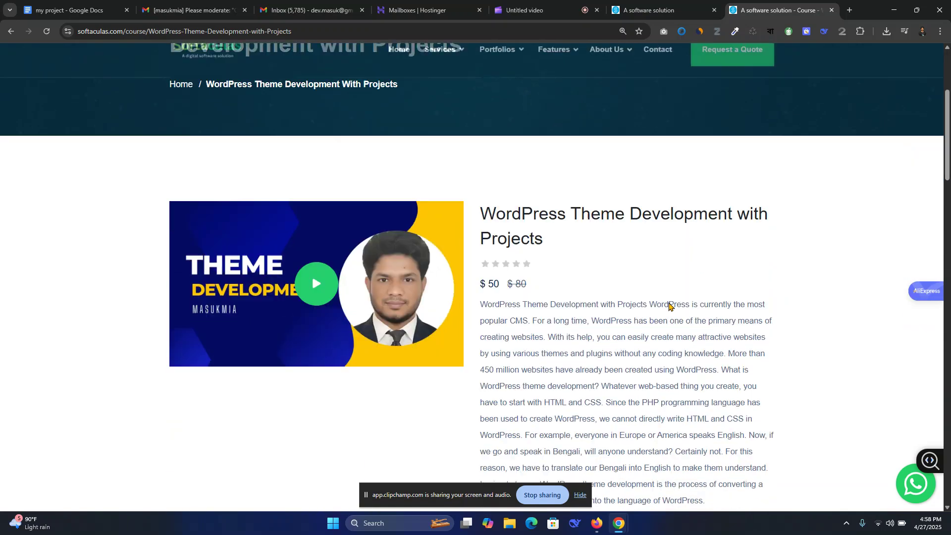
{"action": "scroll", "coordinate": [579, 292], "scroll_direction": "up", "scroll_amount": 8}
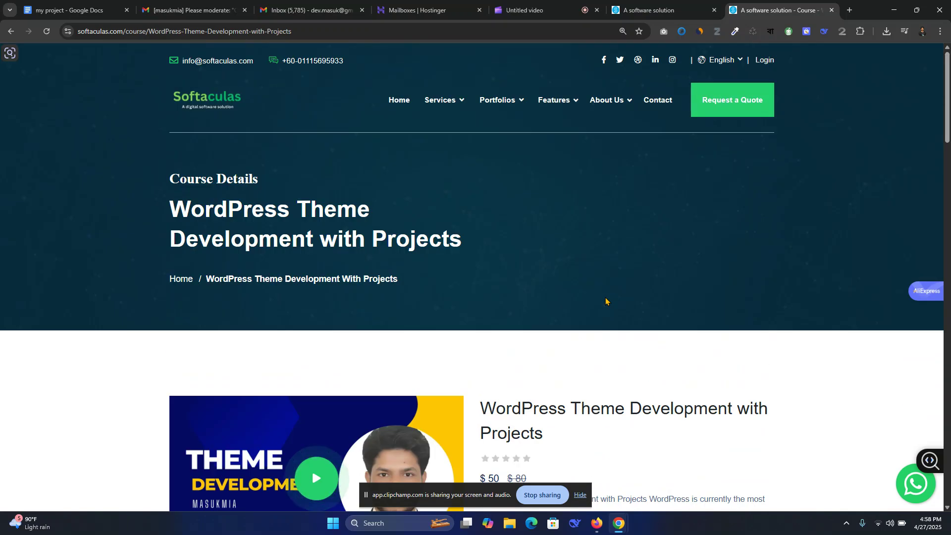
- Switch to the Hostinger Mailboxes tab listing the softaculas.com mailboxes
{"action": "scroll", "coordinate": [595, 295], "scroll_direction": "down", "scroll_amount": 5}
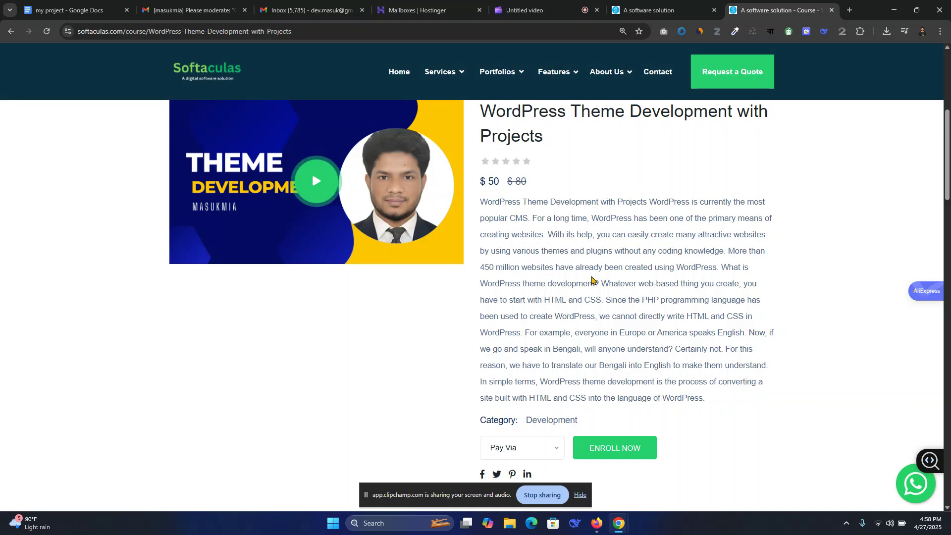
{"action": "scroll", "coordinate": [586, 288], "scroll_direction": "up", "scroll_amount": 3}
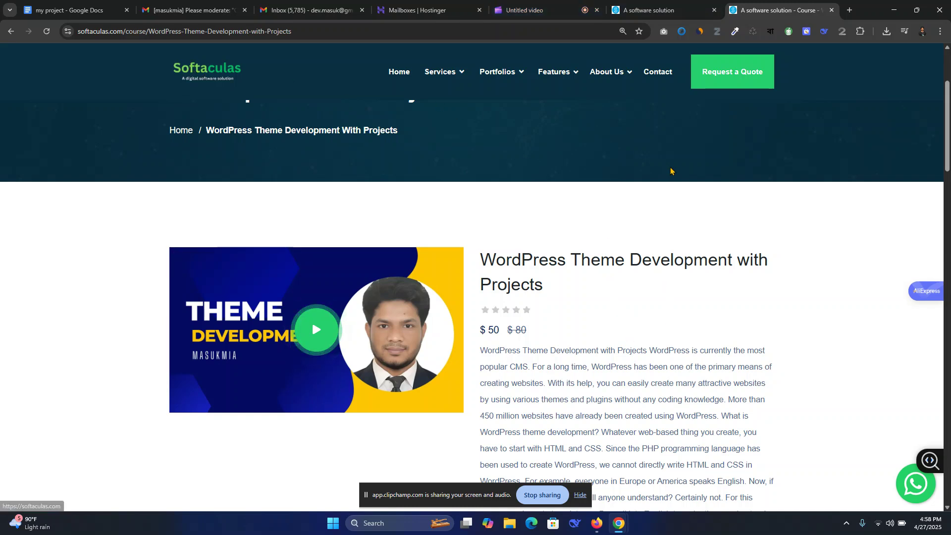
{"action": "mouse_move", "coordinate": [666, 5]}
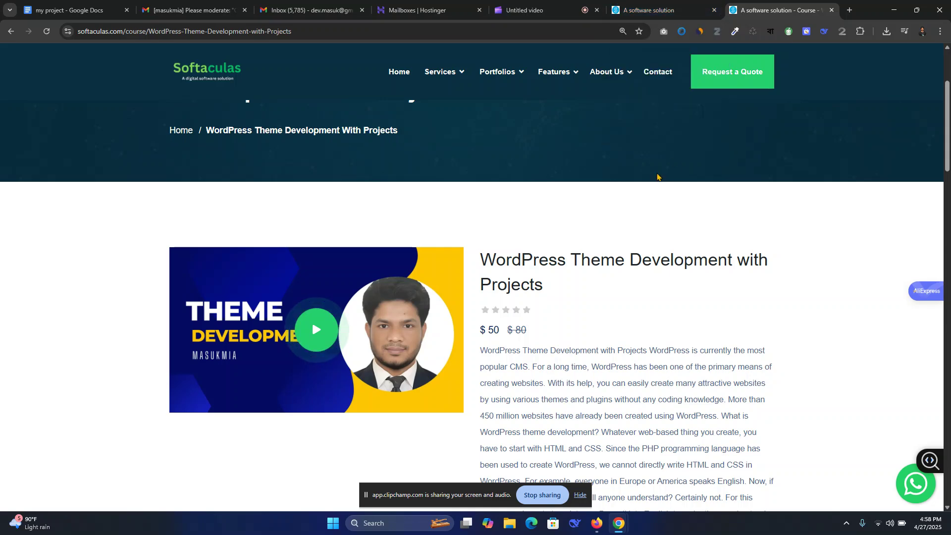
{"action": "left_click", "coordinate": [443, 5]}
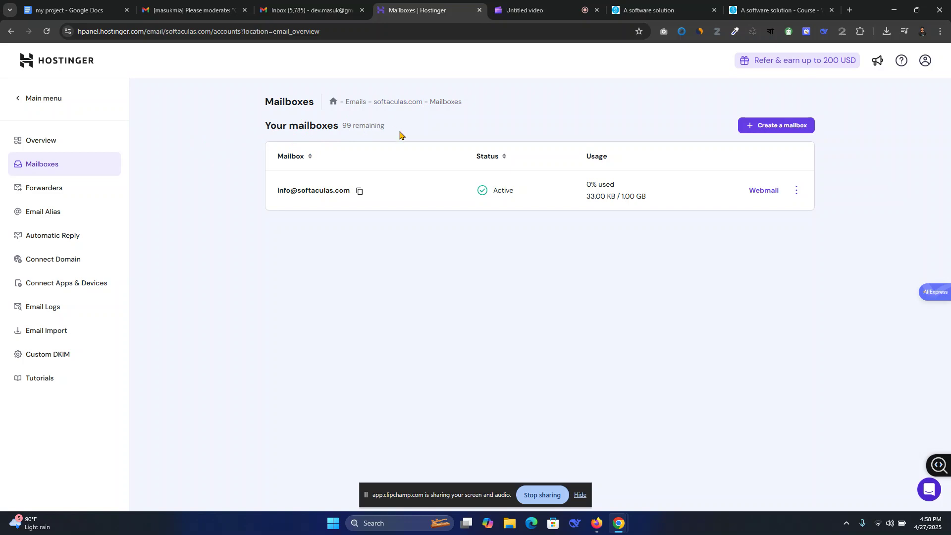
- Go to Connect Apps & Devices and copy the SMTP hostname smtp.hostinger.com
{"action": "mouse_move", "coordinate": [605, 195]}
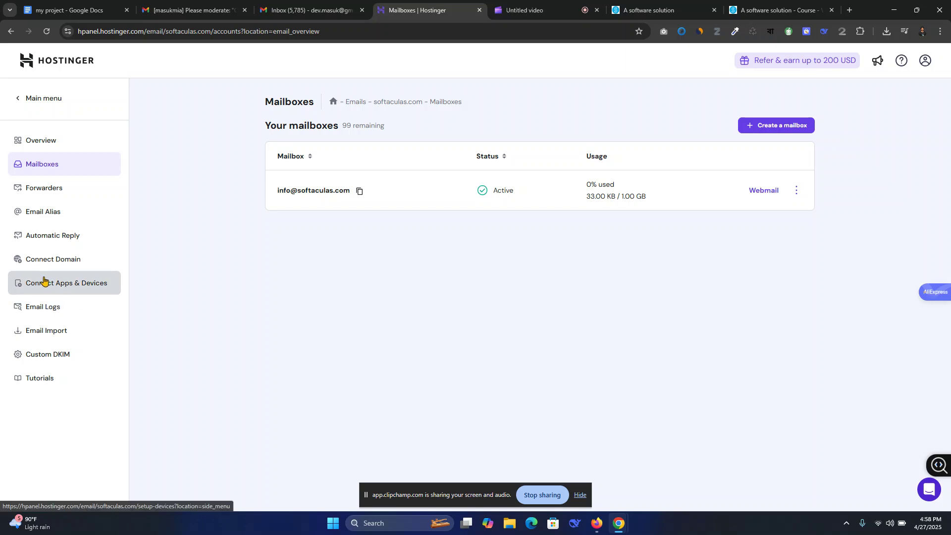
{"action": "left_click", "coordinate": [16, 273]}
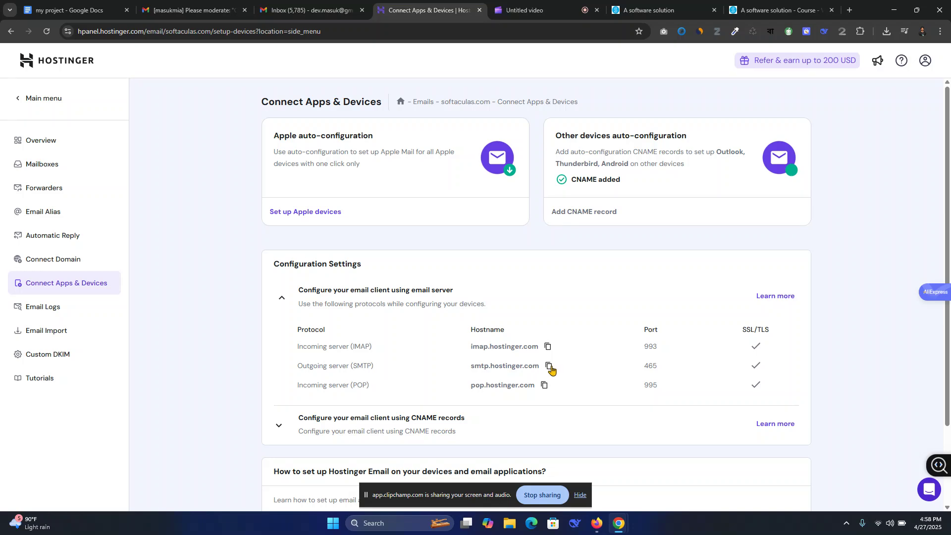
{"action": "left_click", "coordinate": [547, 367]}
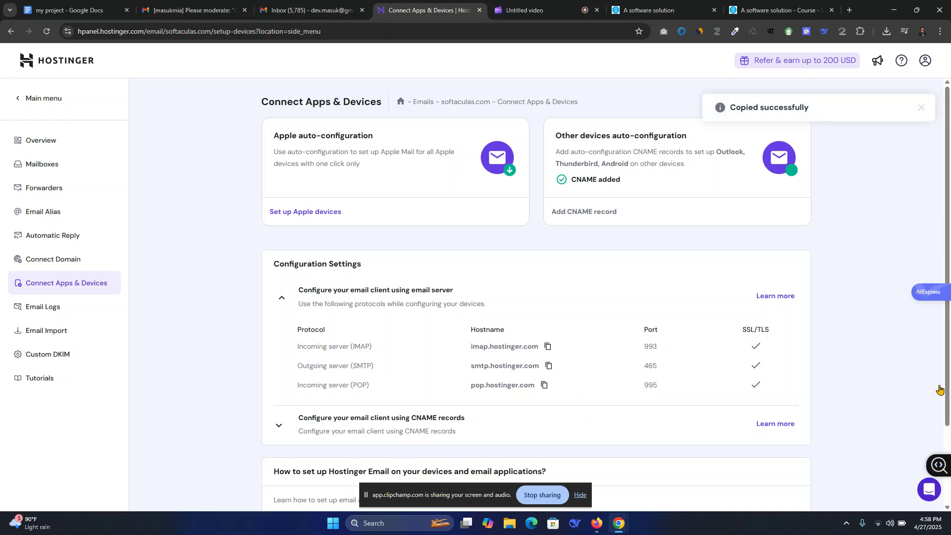
- Navigate to Settings > Email Settings > Mail from Admin in the Softaculas admin
{"action": "left_click", "coordinate": [689, 16]}
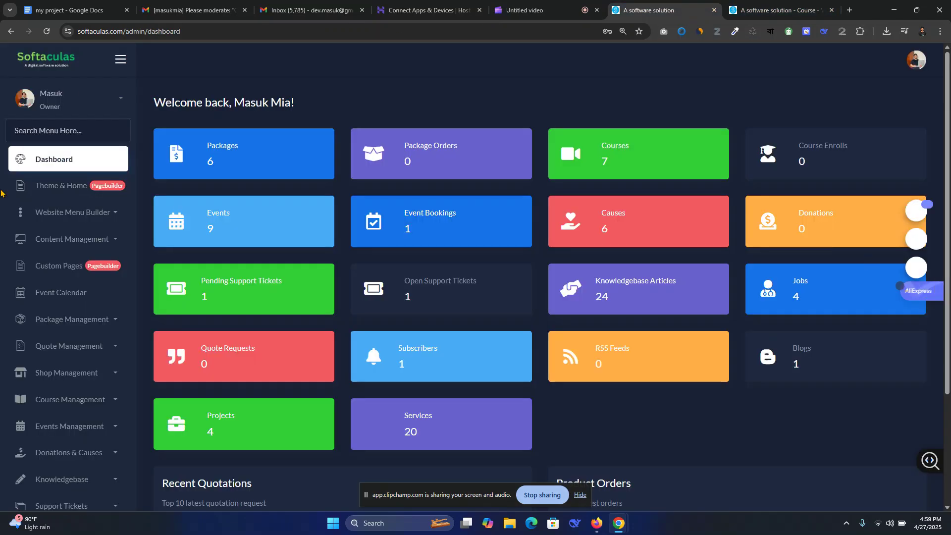
{"action": "scroll", "coordinate": [91, 280], "scroll_direction": "down", "scroll_amount": 4}
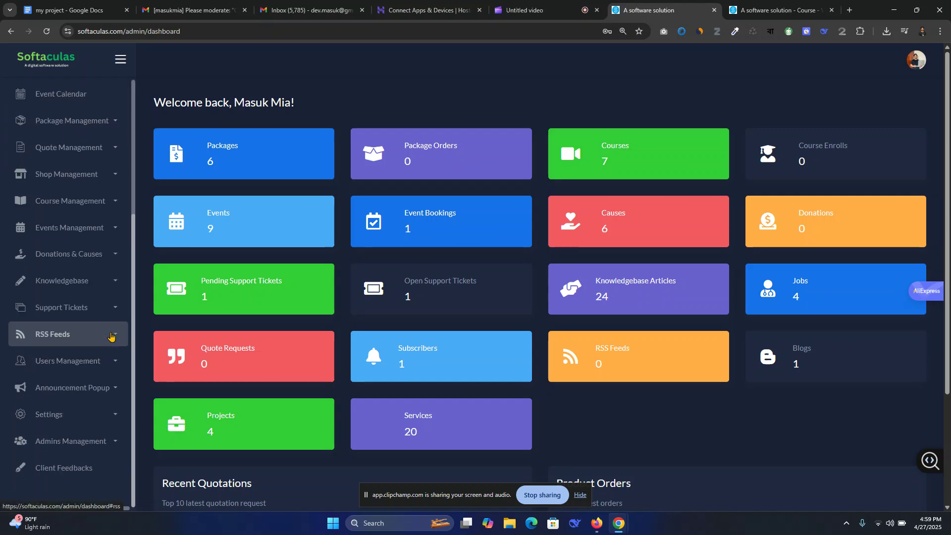
{"action": "left_click", "coordinate": [99, 415]}
{"action": "scroll", "coordinate": [99, 411], "scroll_direction": "down", "scroll_amount": 2}
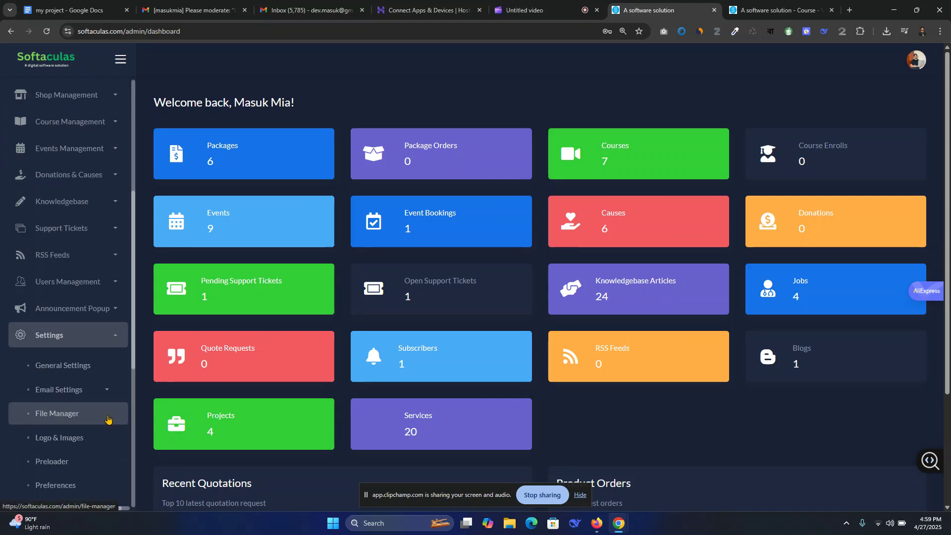
{"action": "left_click", "coordinate": [82, 369]}
{"action": "scroll", "coordinate": [81, 369], "scroll_direction": "down", "scroll_amount": 5}
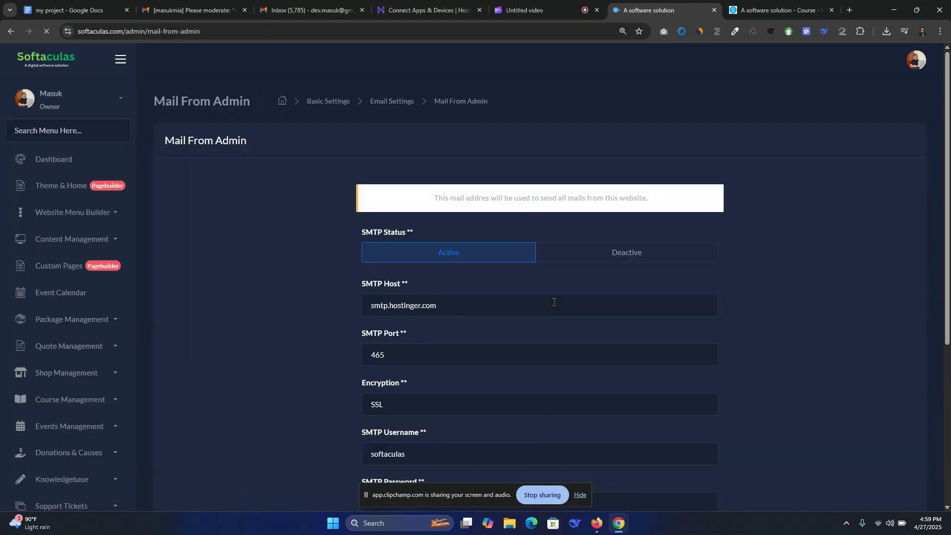
- Replace the SMTP Host value with smtp.hostinger.com
{"action": "scroll", "coordinate": [482, 261], "scroll_direction": "down", "scroll_amount": 5}
{"action": "scroll", "coordinate": [480, 257], "scroll_direction": "up", "scroll_amount": 2}
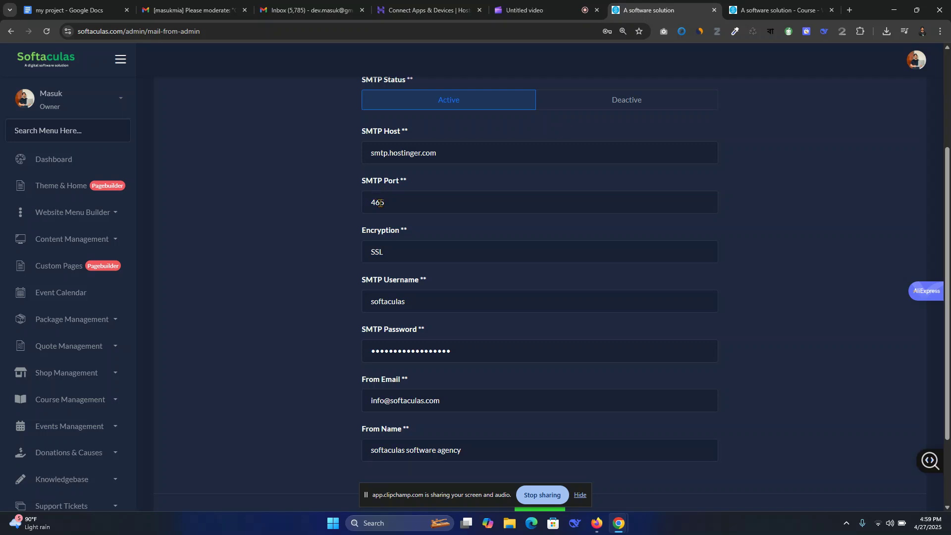
{"action": "left_click_drag", "start_coordinate": [464, 155], "coordinate": [321, 159]}
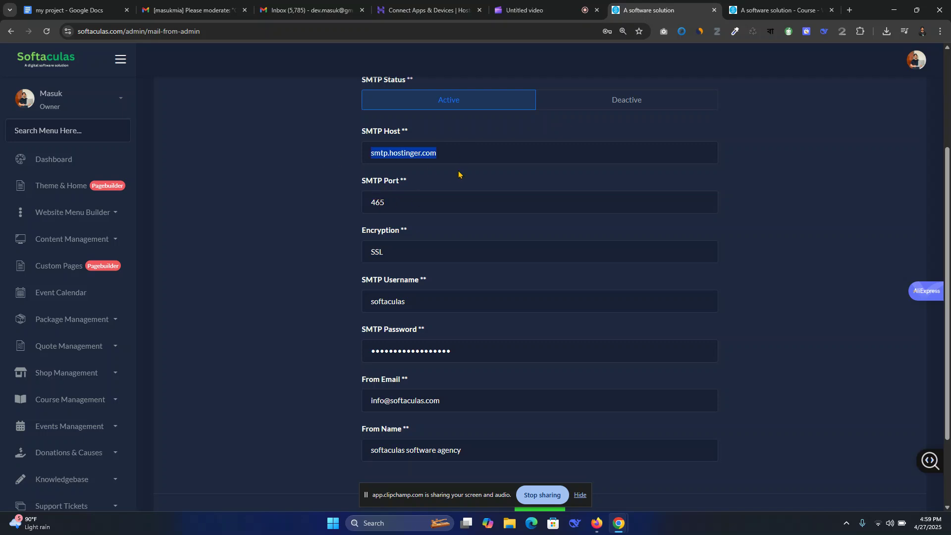
{"action": "key", "text": "Right"}
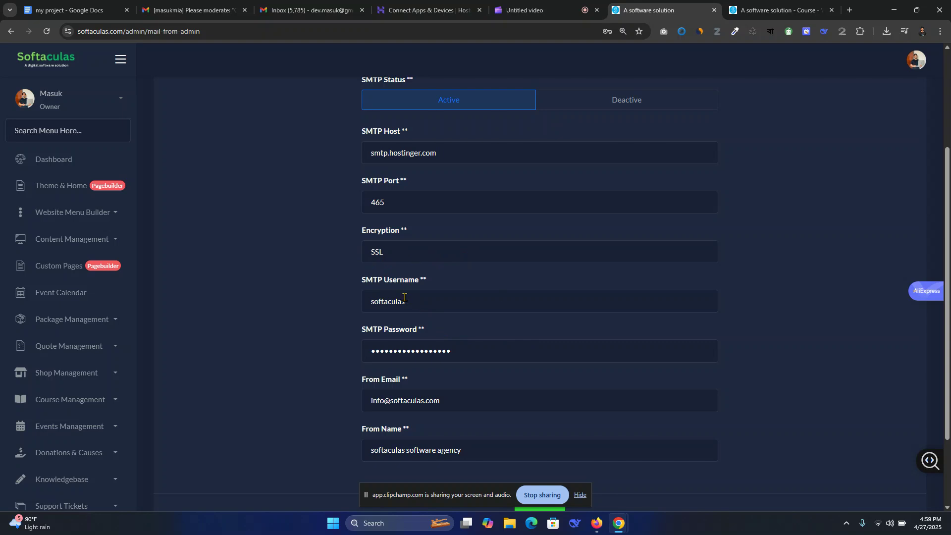
- Enter the mailbox e-mail address as SMTP Username, then return to Hostinger's Connect Apps & Devices page
{"action": "left_click_drag", "start_coordinate": [425, 302], "coordinate": [340, 309]}
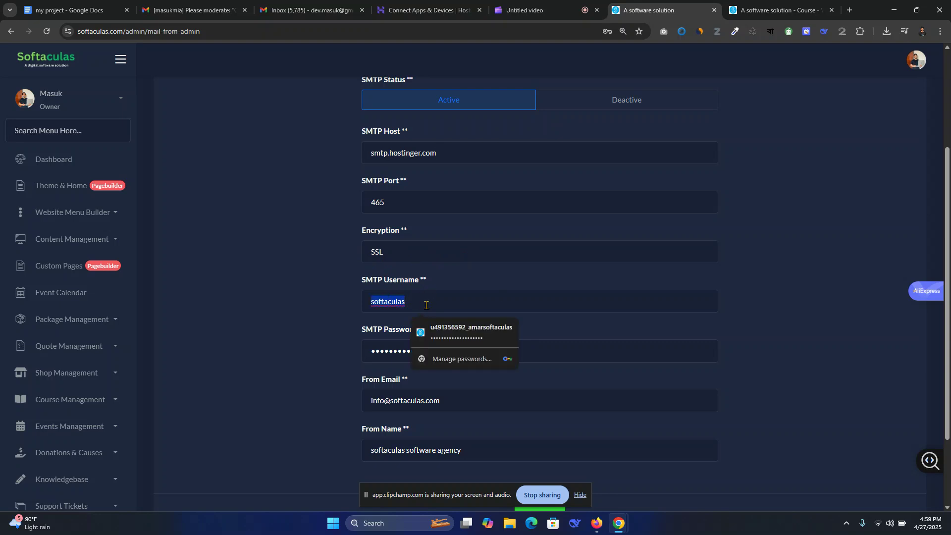
{"action": "type", "text": "info@"}
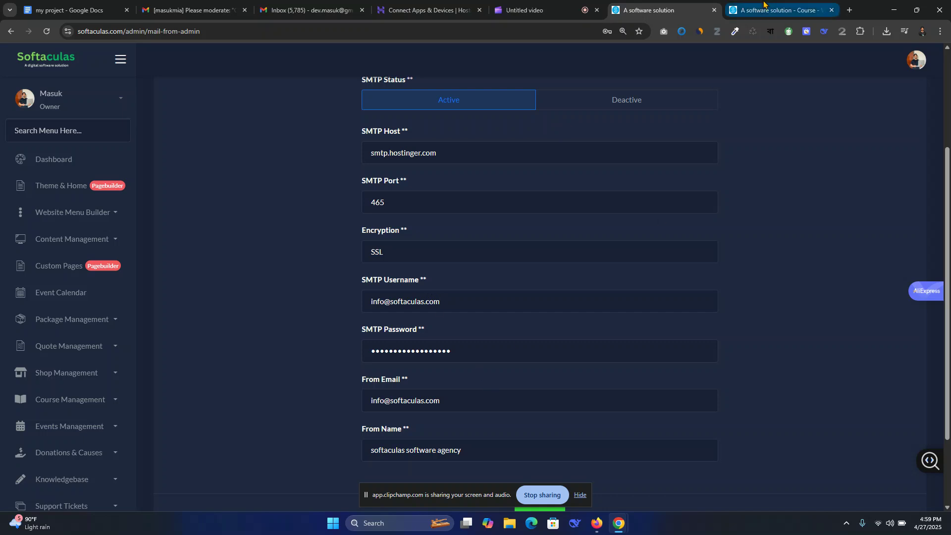
{"action": "left_click", "coordinate": [780, 6]}
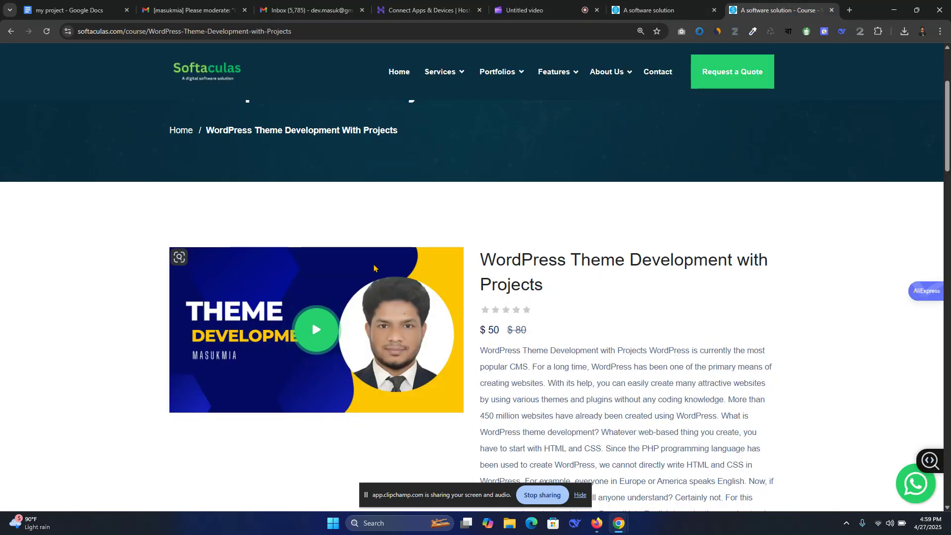
{"action": "left_click", "coordinate": [525, 10]}
{"action": "left_click", "coordinate": [426, 10]}
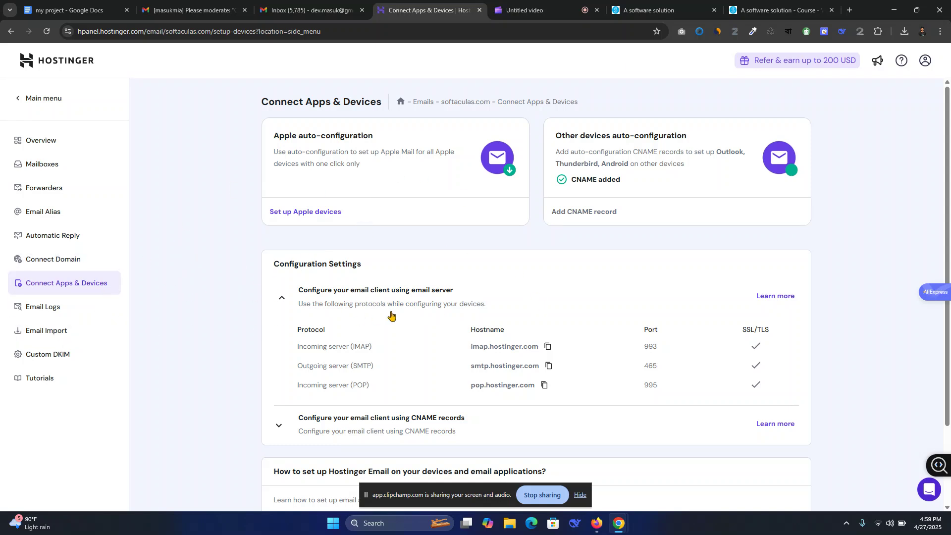
- Launch the mailbox's webmail login from Overview, autofill the password, and return to Softaculas
{"action": "scroll", "coordinate": [391, 317], "scroll_direction": "down", "scroll_amount": 2}
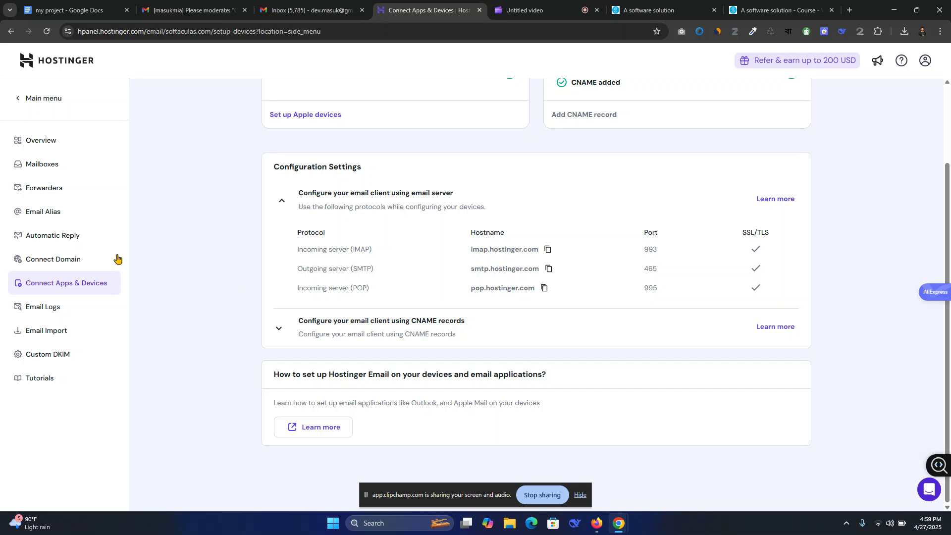
{"action": "left_click", "coordinate": [59, 148]}
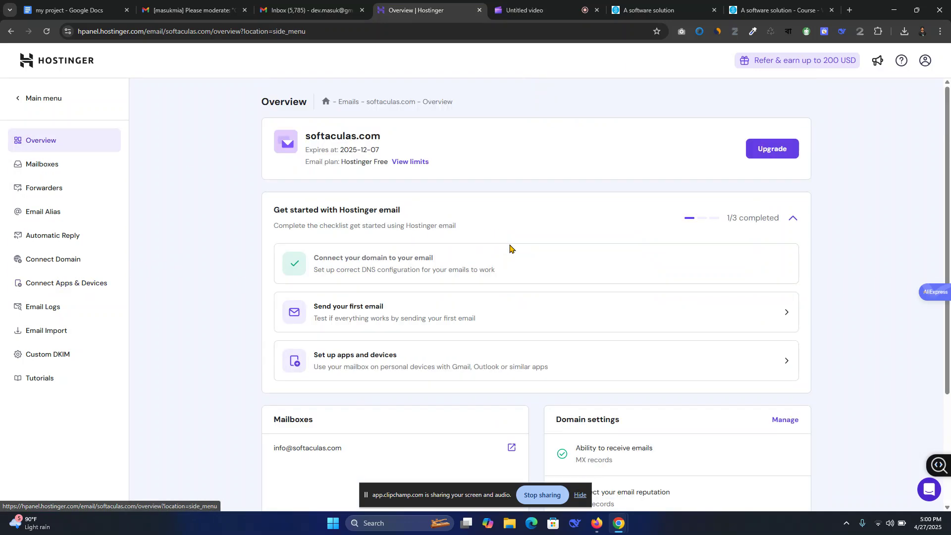
{"action": "scroll", "coordinate": [525, 286], "scroll_direction": "down", "scroll_amount": 2}
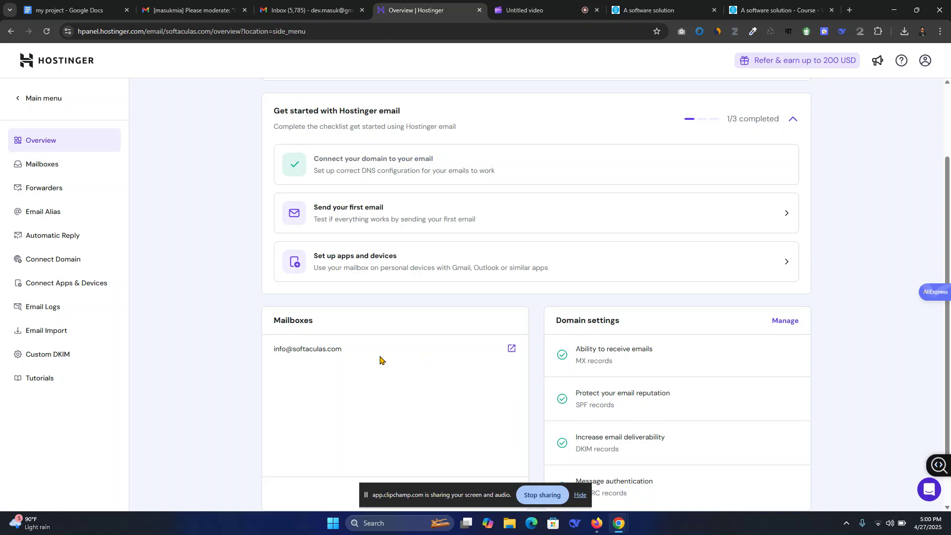
{"action": "left_click", "coordinate": [511, 349]}
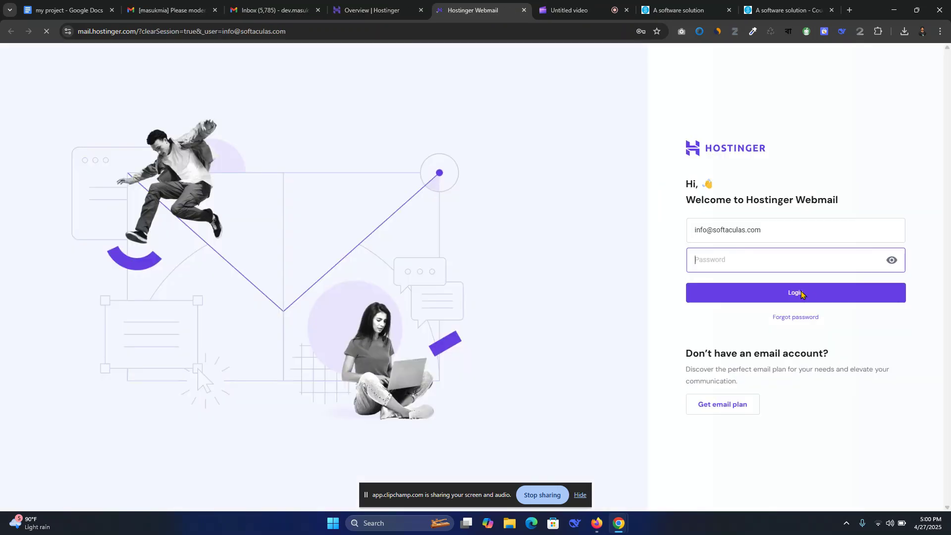
{"action": "left_click", "coordinate": [708, 257]}
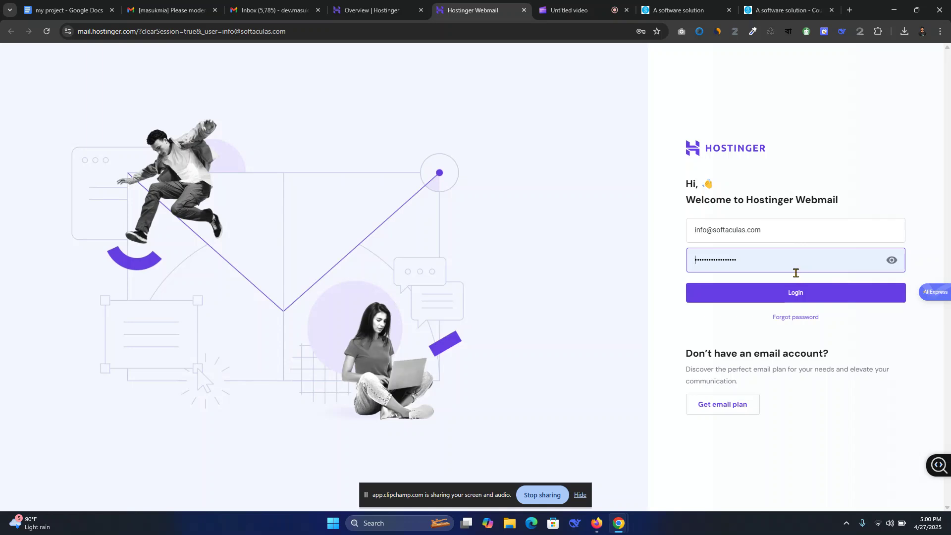
{"action": "left_click", "coordinate": [696, 4]}
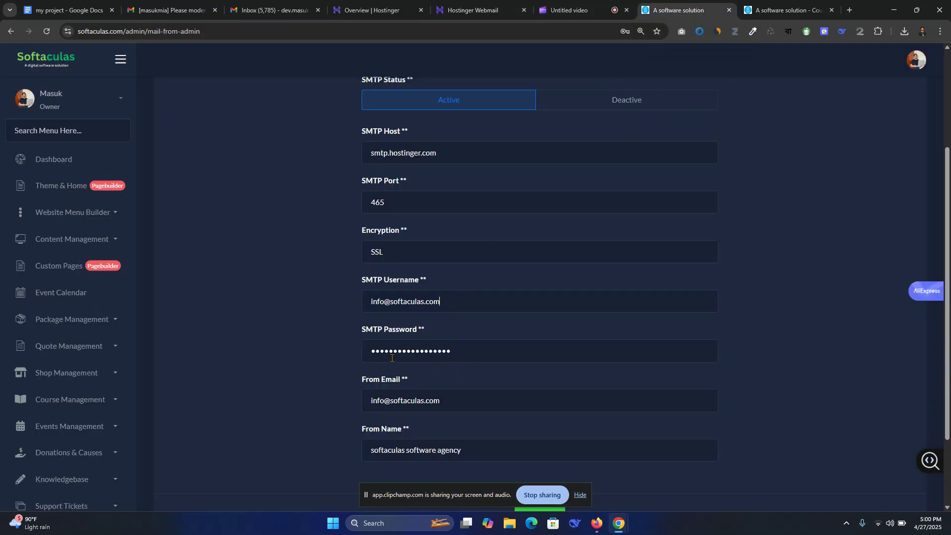
- Select the SMTP Username value, then switch to the Hostinger Webmail login tab
{"action": "scroll", "coordinate": [455, 356], "scroll_direction": "down", "scroll_amount": 2}
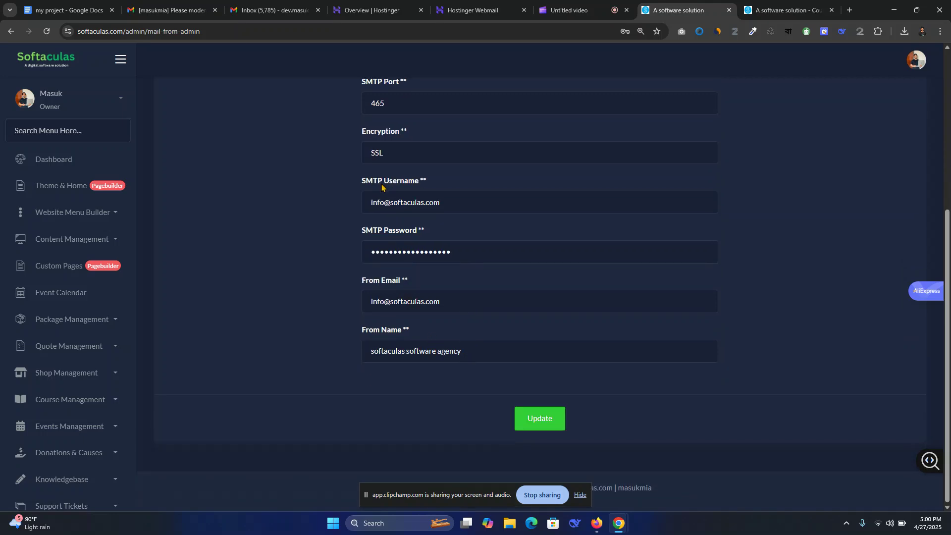
{"action": "left_click_drag", "start_coordinate": [454, 200], "coordinate": [338, 208]}
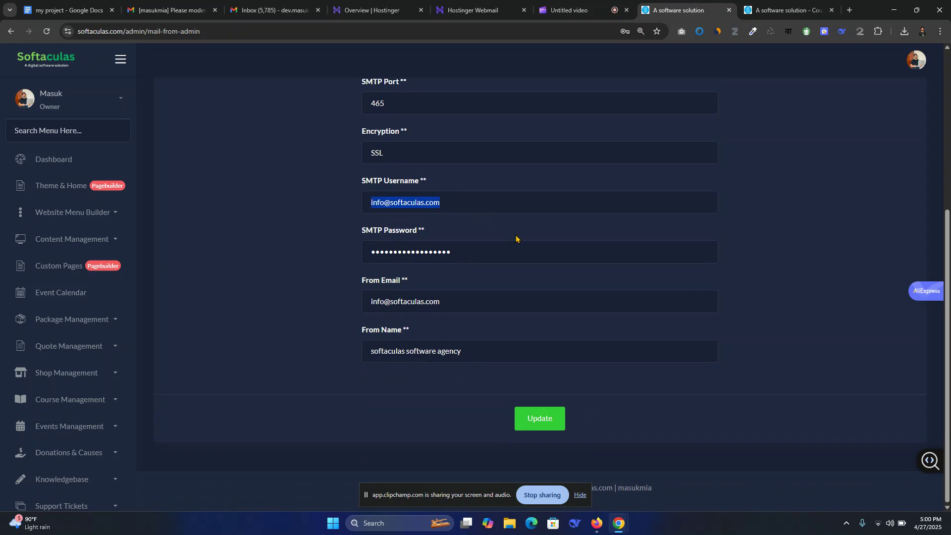
{"action": "left_click", "coordinate": [473, 9]}
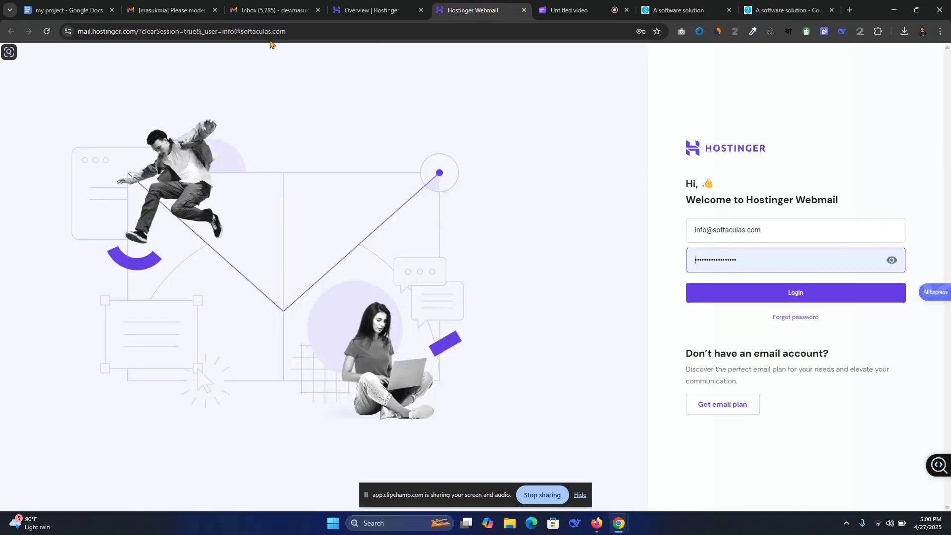
- Recheck the SMTP server settings on Hostinger's Connect Apps & Devices page, then return to the webmail tab
{"action": "left_click", "coordinate": [407, 4]}
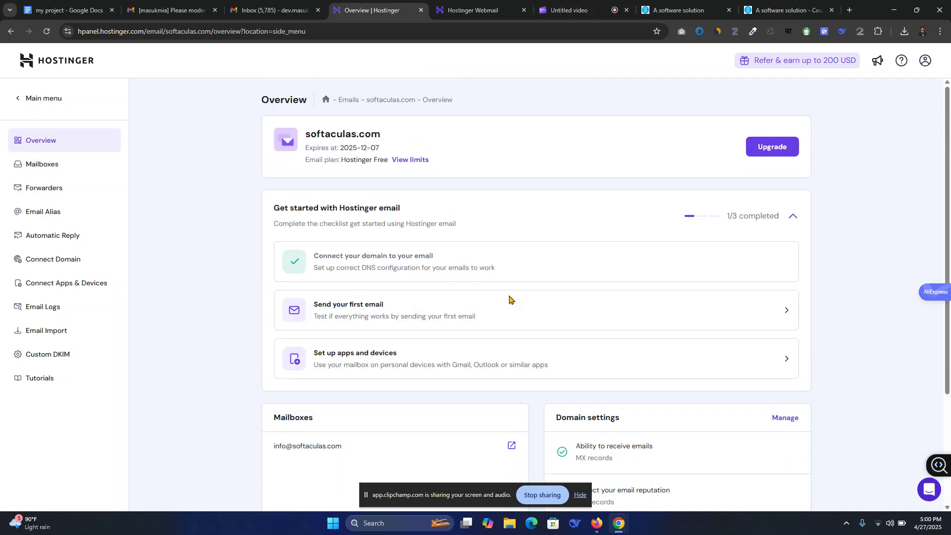
{"action": "left_click", "coordinate": [92, 284]}
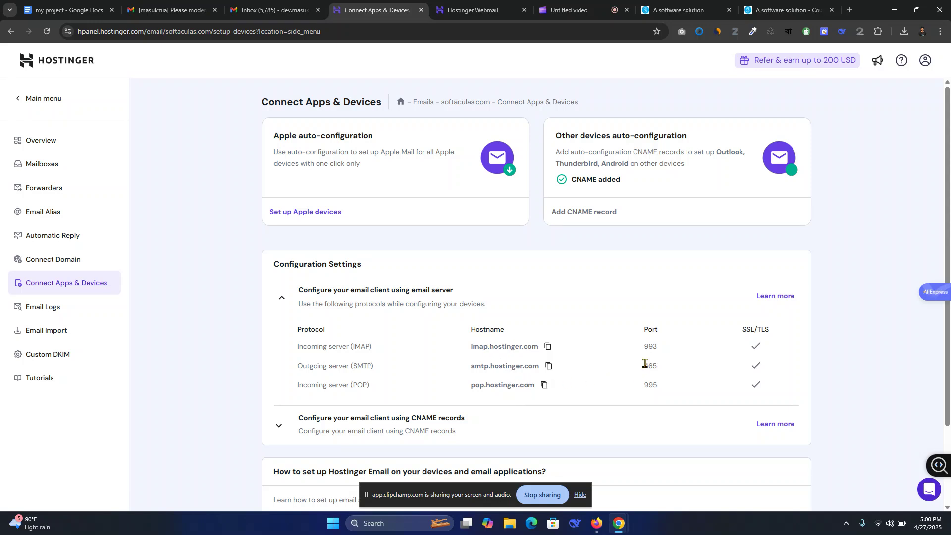
{"action": "scroll", "coordinate": [555, 341], "scroll_direction": "down", "scroll_amount": 1}
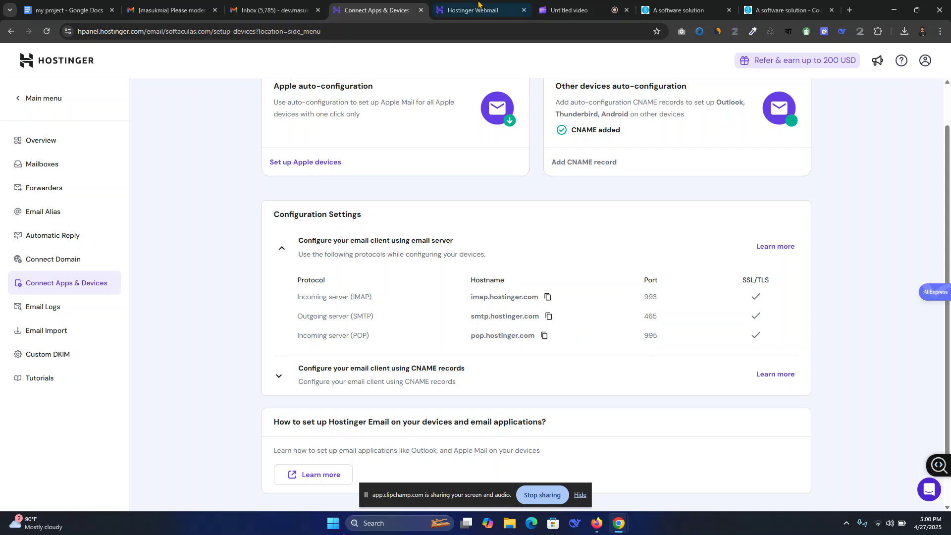
{"action": "left_click", "coordinate": [496, 10]}
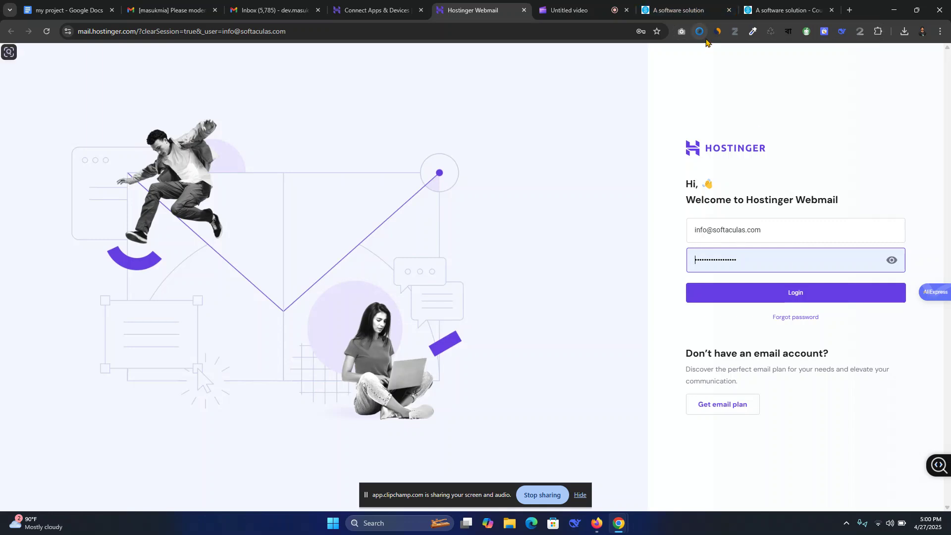
- Review the SMTP Username and From Email fields and save the Mail From Admin form
{"action": "left_click", "coordinate": [702, 6]}
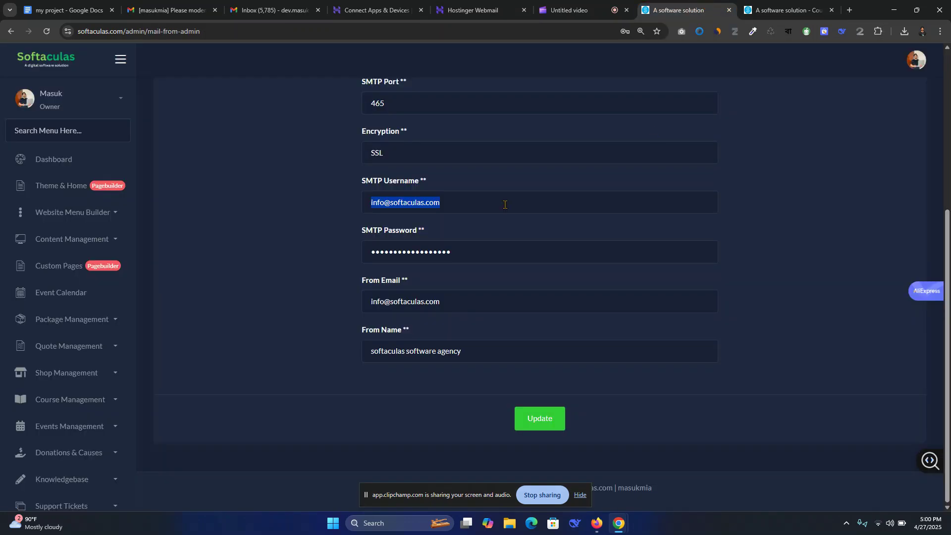
{"action": "left_click", "coordinate": [871, 218]}
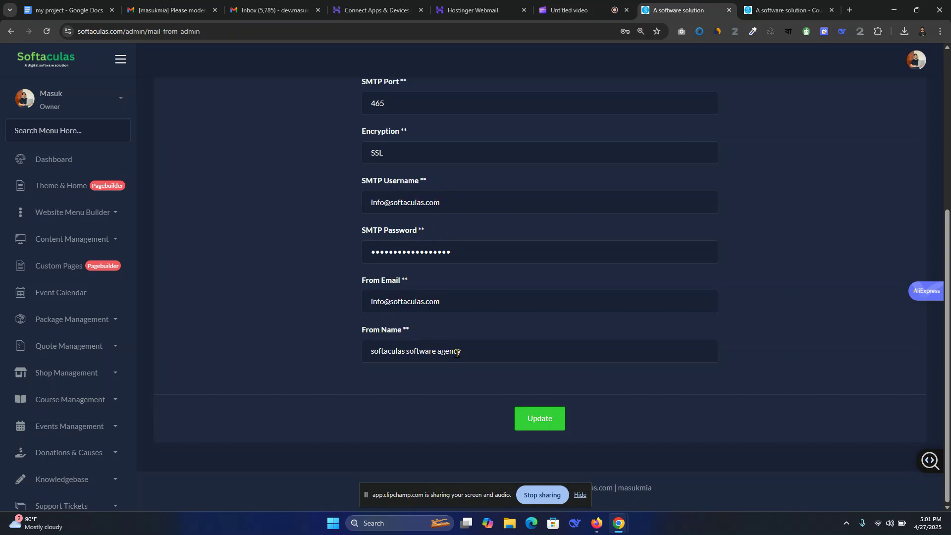
{"action": "left_click_drag", "start_coordinate": [456, 303], "coordinate": [374, 306]}
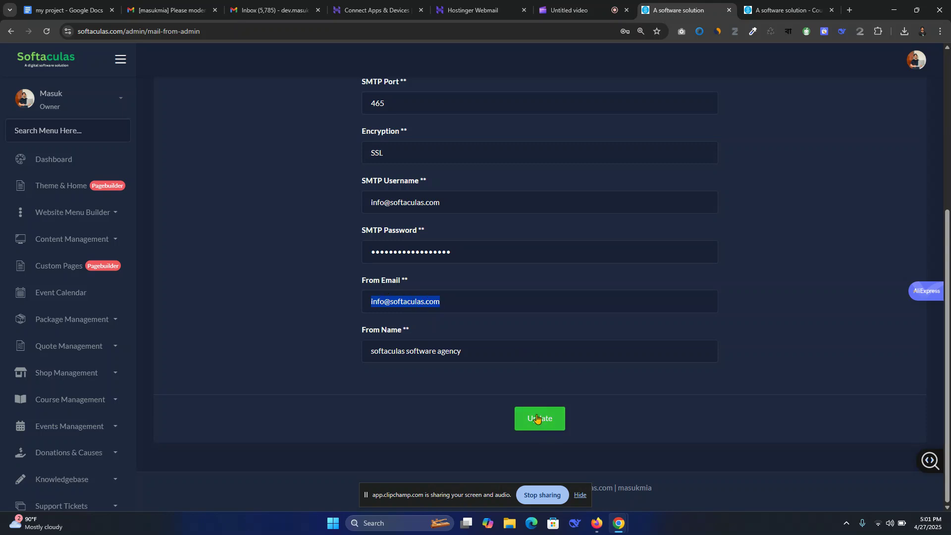
{"action": "left_click", "coordinate": [648, 386]}
{"action": "left_click", "coordinate": [539, 418]}
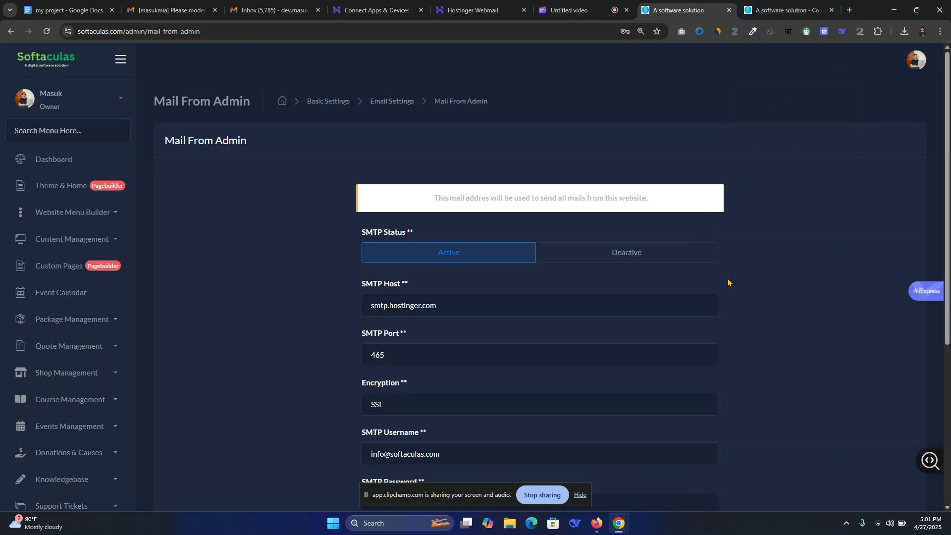
- Review the saved Mail From Admin SMTP values, then switch to the WordPress Theme Development course tab
{"action": "scroll", "coordinate": [728, 282], "scroll_direction": "down", "scroll_amount": 5}
{"action": "scroll", "coordinate": [726, 281], "scroll_direction": "up", "scroll_amount": 5}
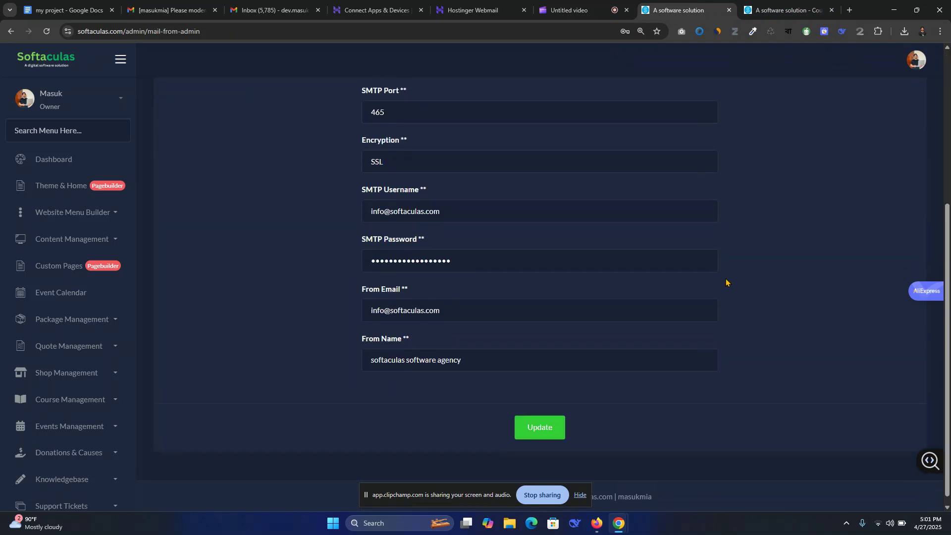
{"action": "scroll", "coordinate": [724, 276], "scroll_direction": "down", "scroll_amount": 1}
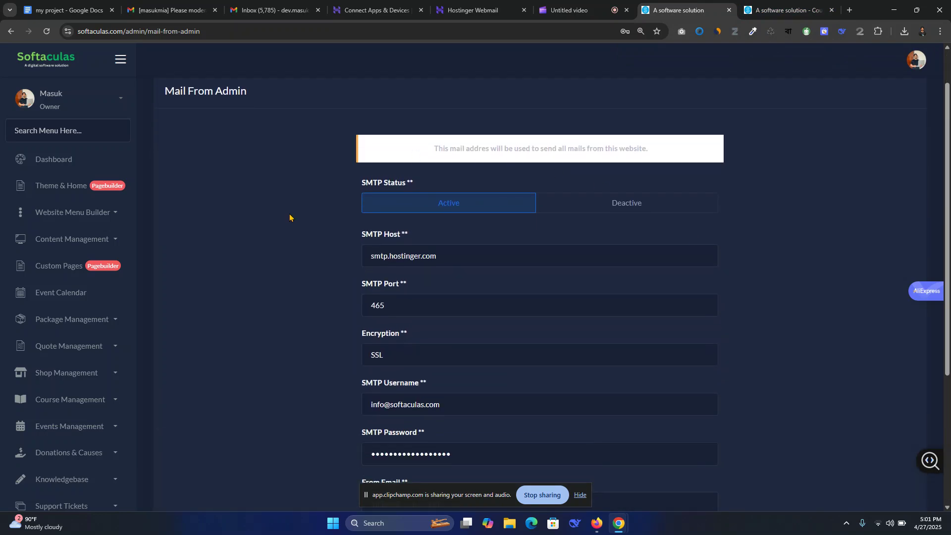
{"action": "scroll", "coordinate": [763, 188], "scroll_direction": "down", "scroll_amount": 2}
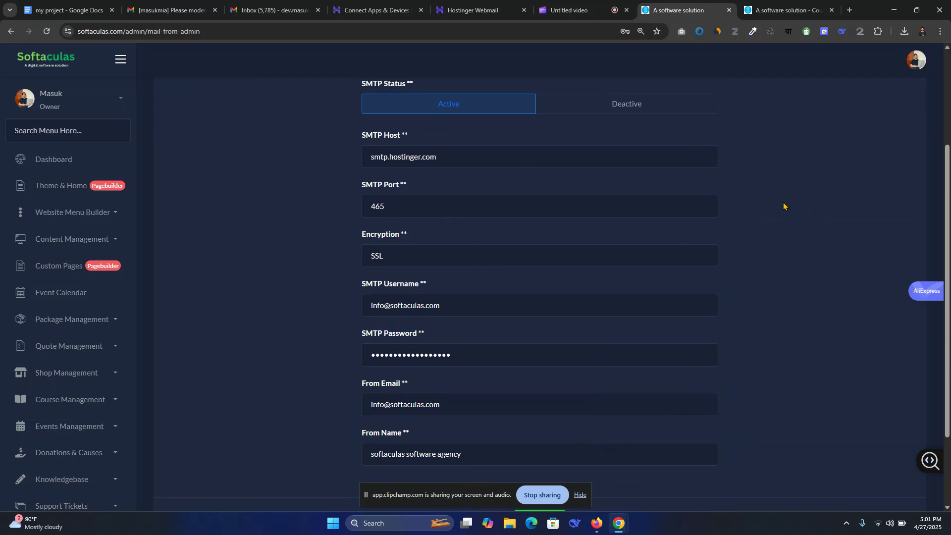
{"action": "left_click", "coordinate": [792, 11]}
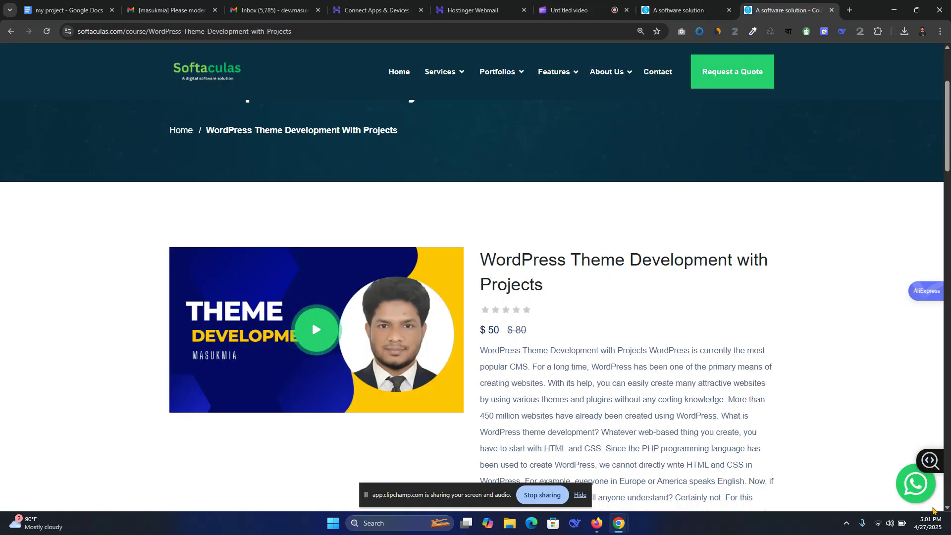
- Return to the softaculas.com homepage and place the cursor in the welcome chat's message box
{"action": "left_click", "coordinate": [398, 71]}
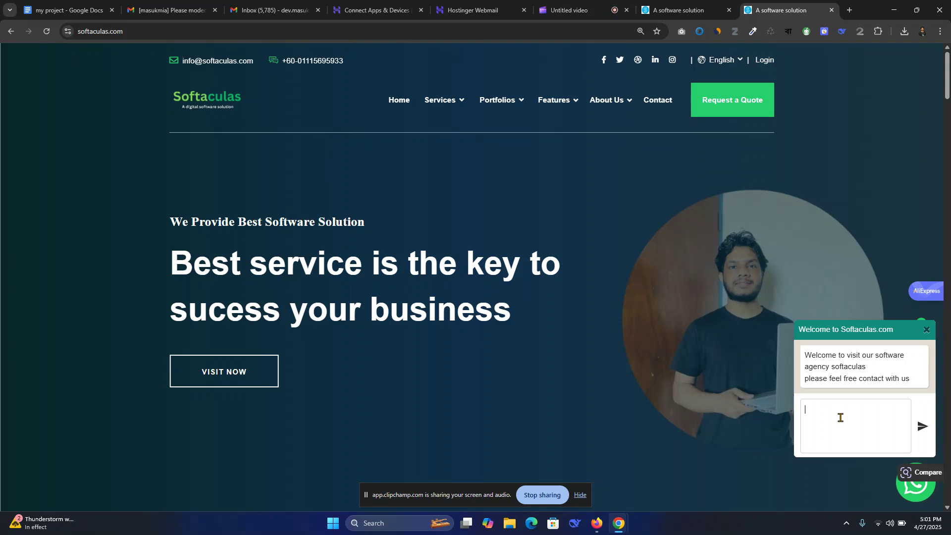
{"action": "left_click", "coordinate": [829, 415]}
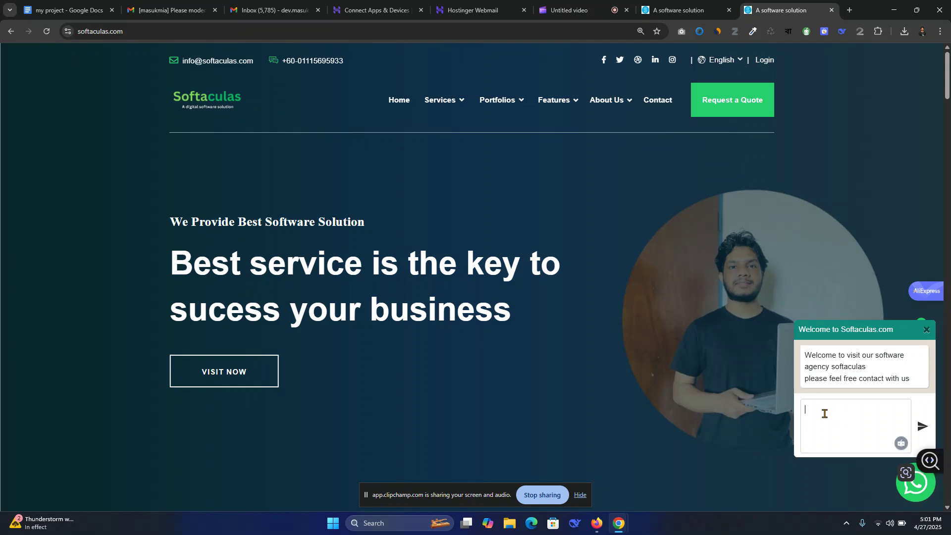